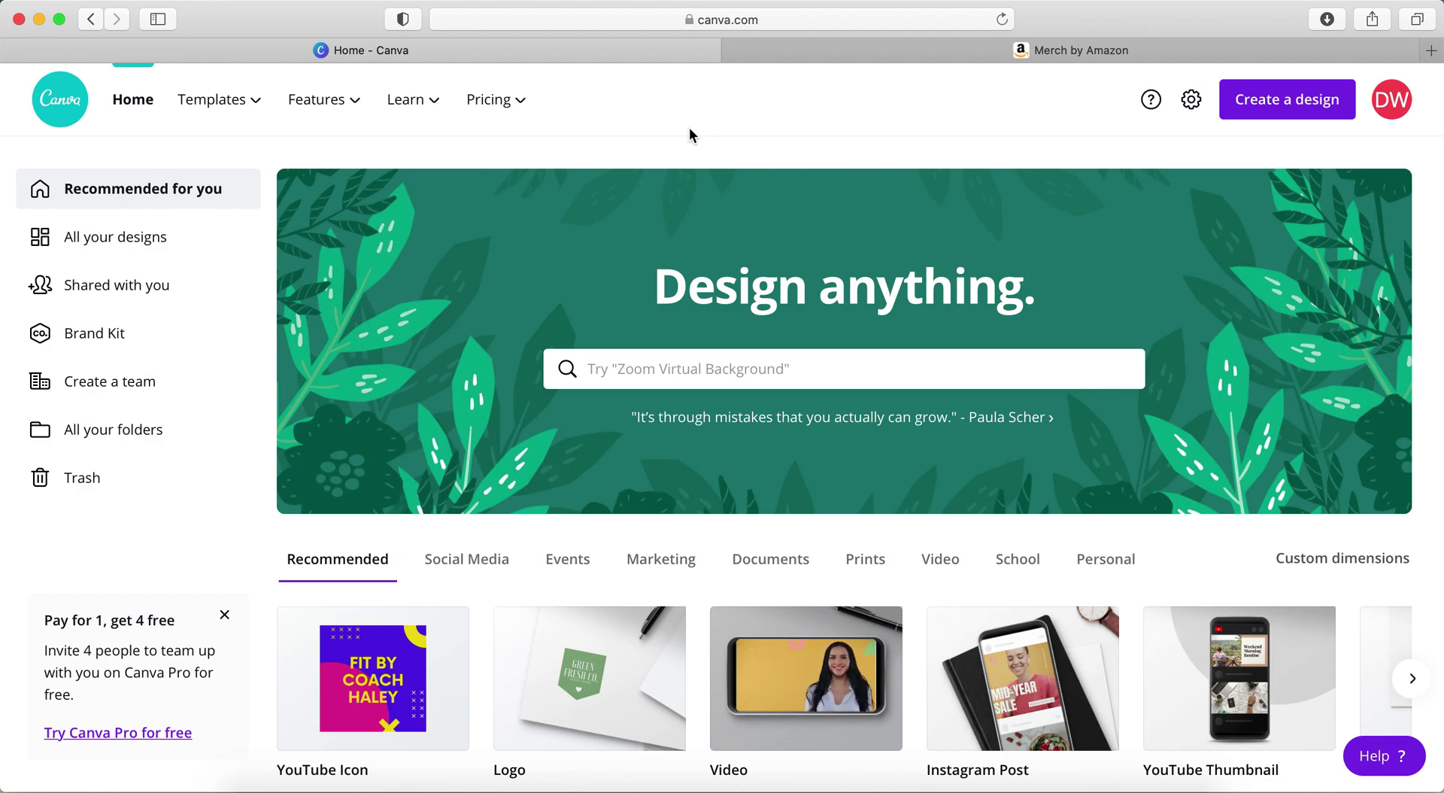
{"action": "left_click", "coordinate": [1249, 101]}
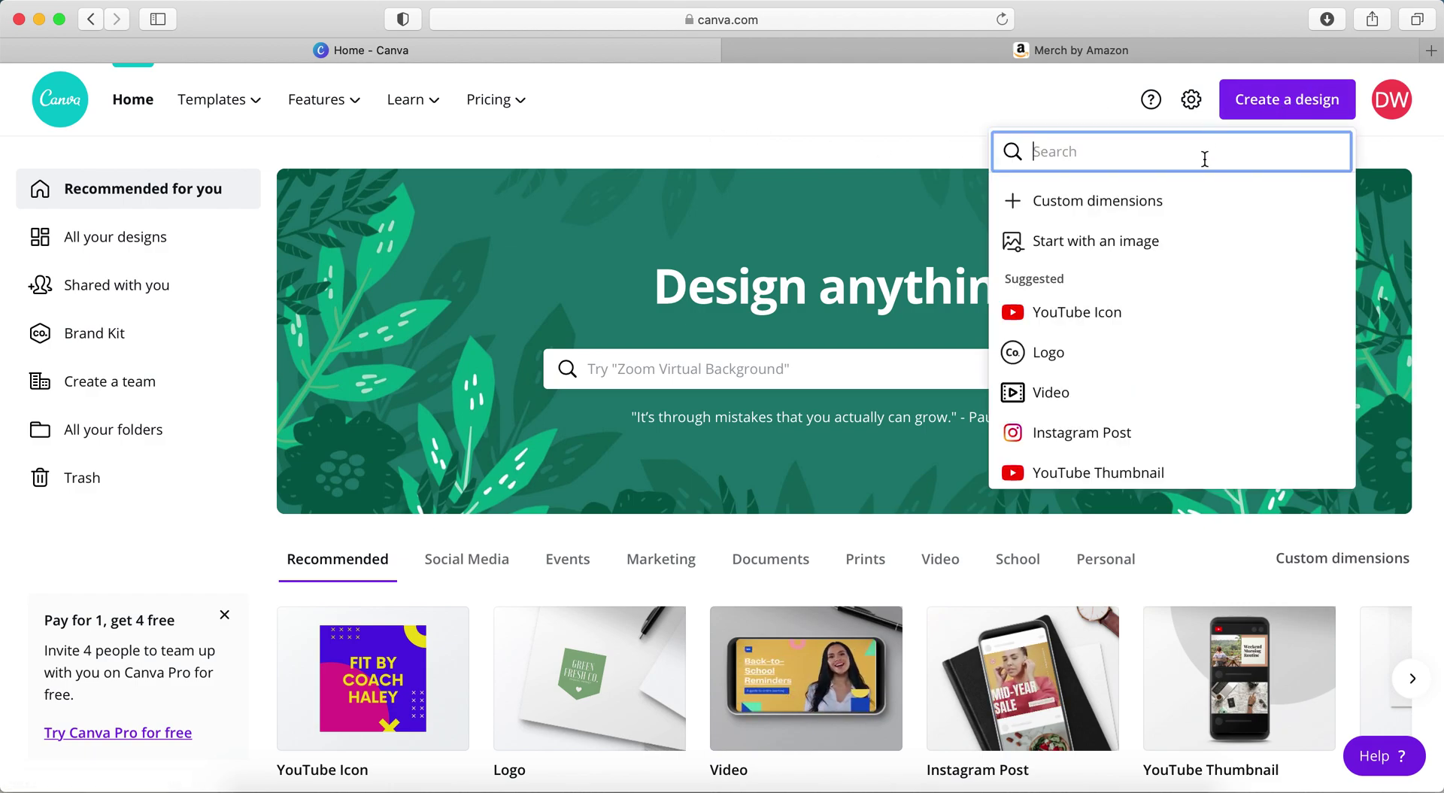
{"action": "left_click", "coordinate": [890, 106]}
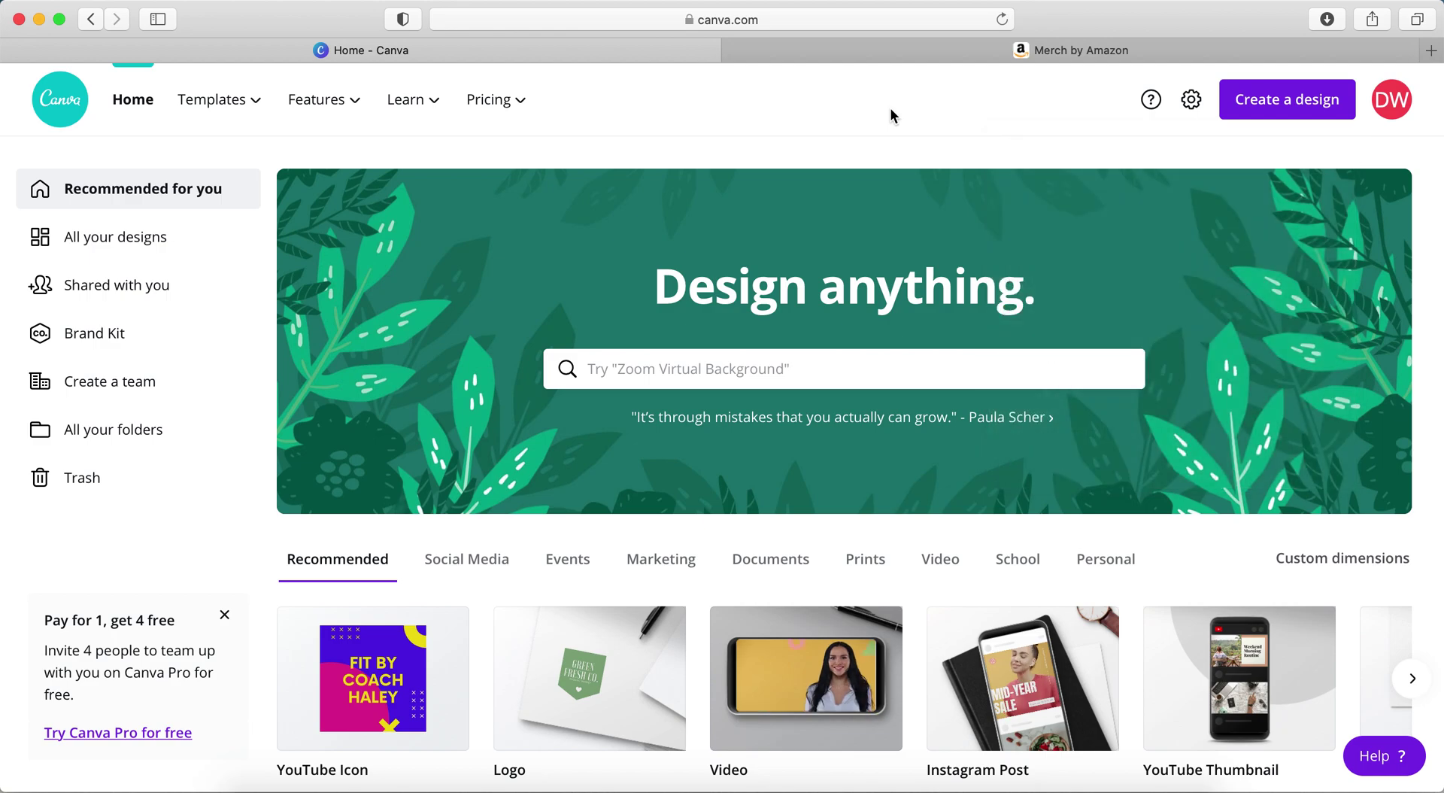
Switch to the Merch by Amazon page and review the artwork specifications and pixel dimensions for t-shirt templates
{"action": "left_click", "coordinate": [931, 49]}
{"action": "scroll", "coordinate": [488, 223], "scroll_direction": "up", "scroll_amount": 2}
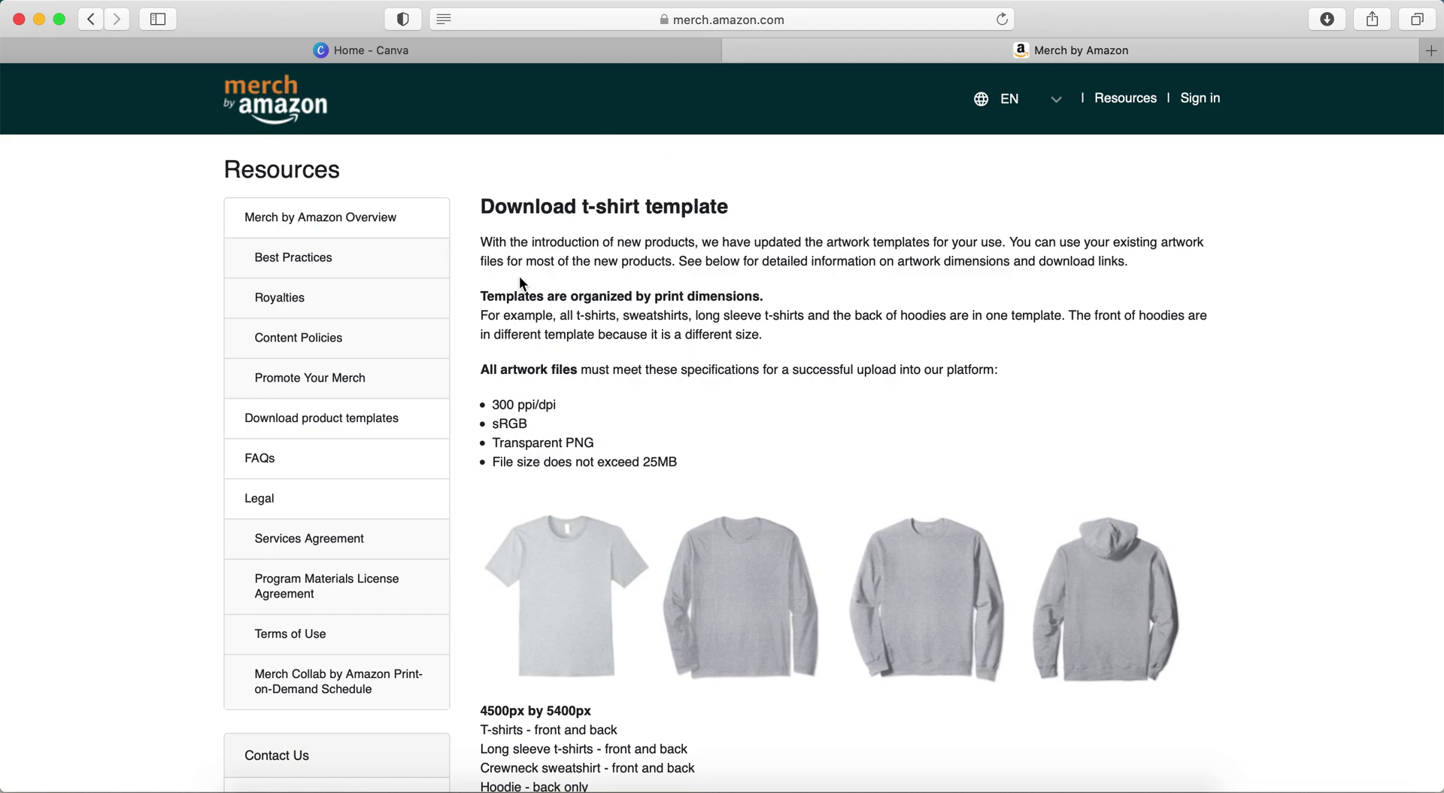
{"action": "scroll", "coordinate": [598, 400], "scroll_direction": "down", "scroll_amount": 3}
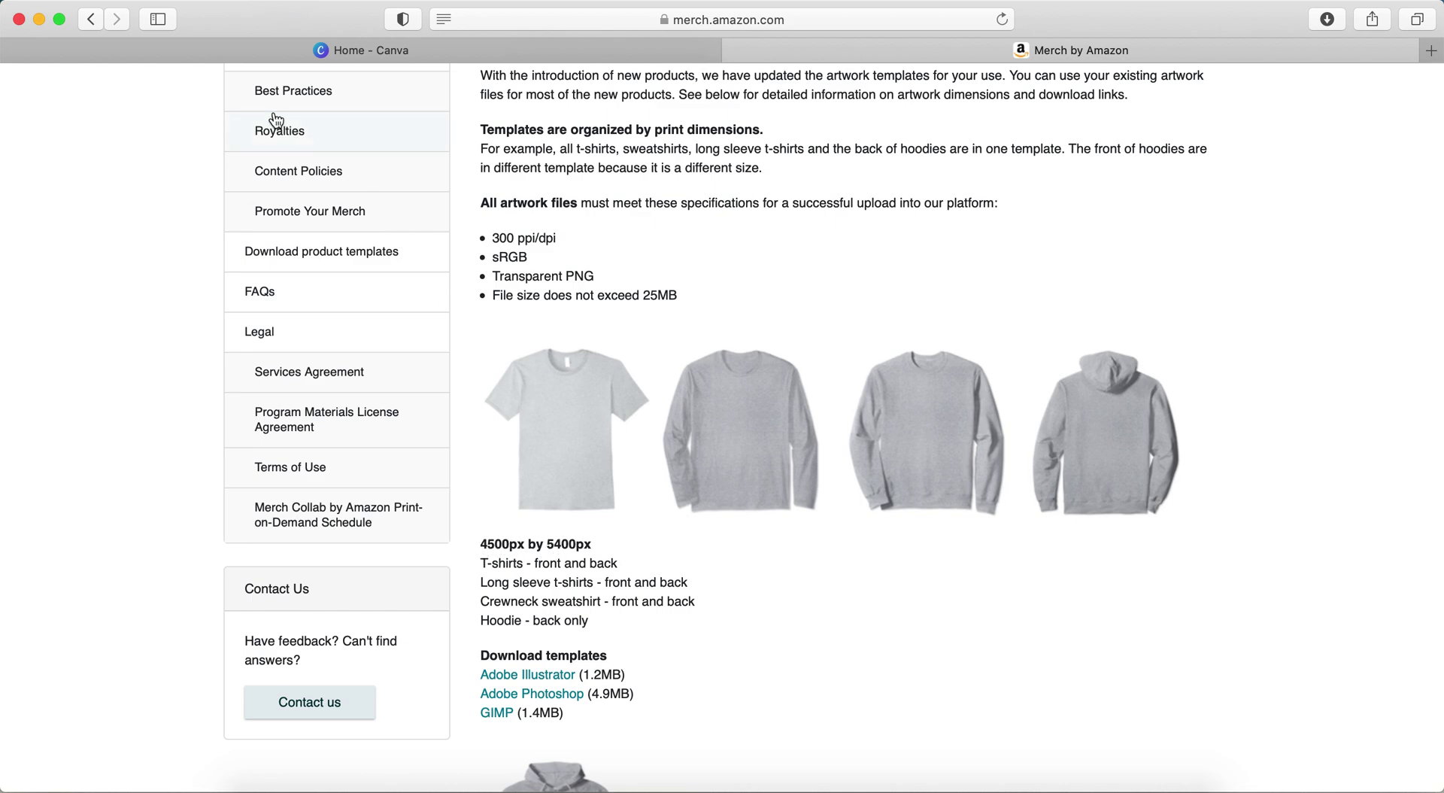
Return to Canva and create a new design with custom dimensions of 4500 by 5400 px
{"action": "left_click", "coordinate": [330, 53]}
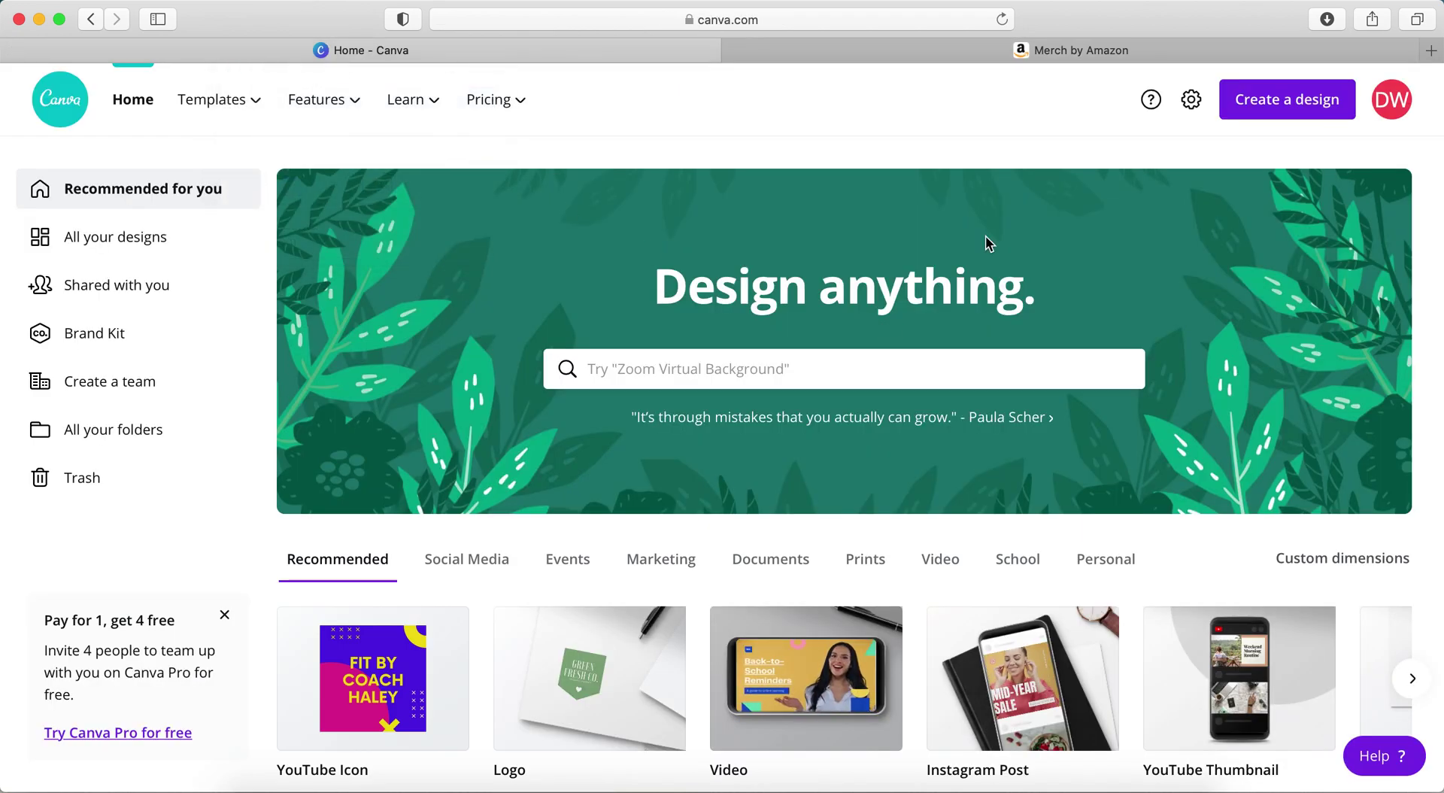
{"action": "left_click", "coordinate": [1295, 104]}
{"action": "left_click", "coordinate": [1130, 204]}
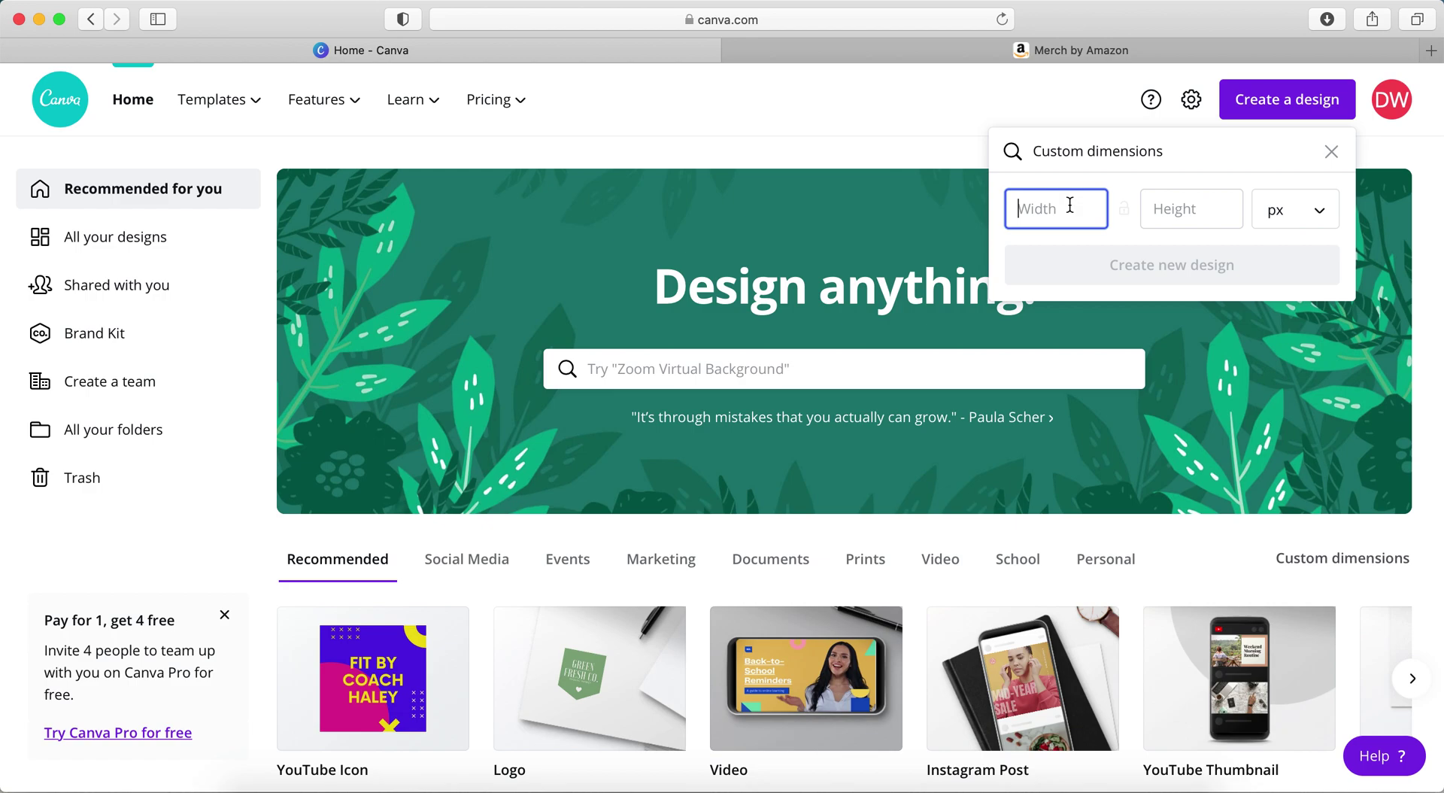
{"action": "left_click", "coordinate": [1277, 212]}
{"action": "left_click", "coordinate": [1276, 215]}
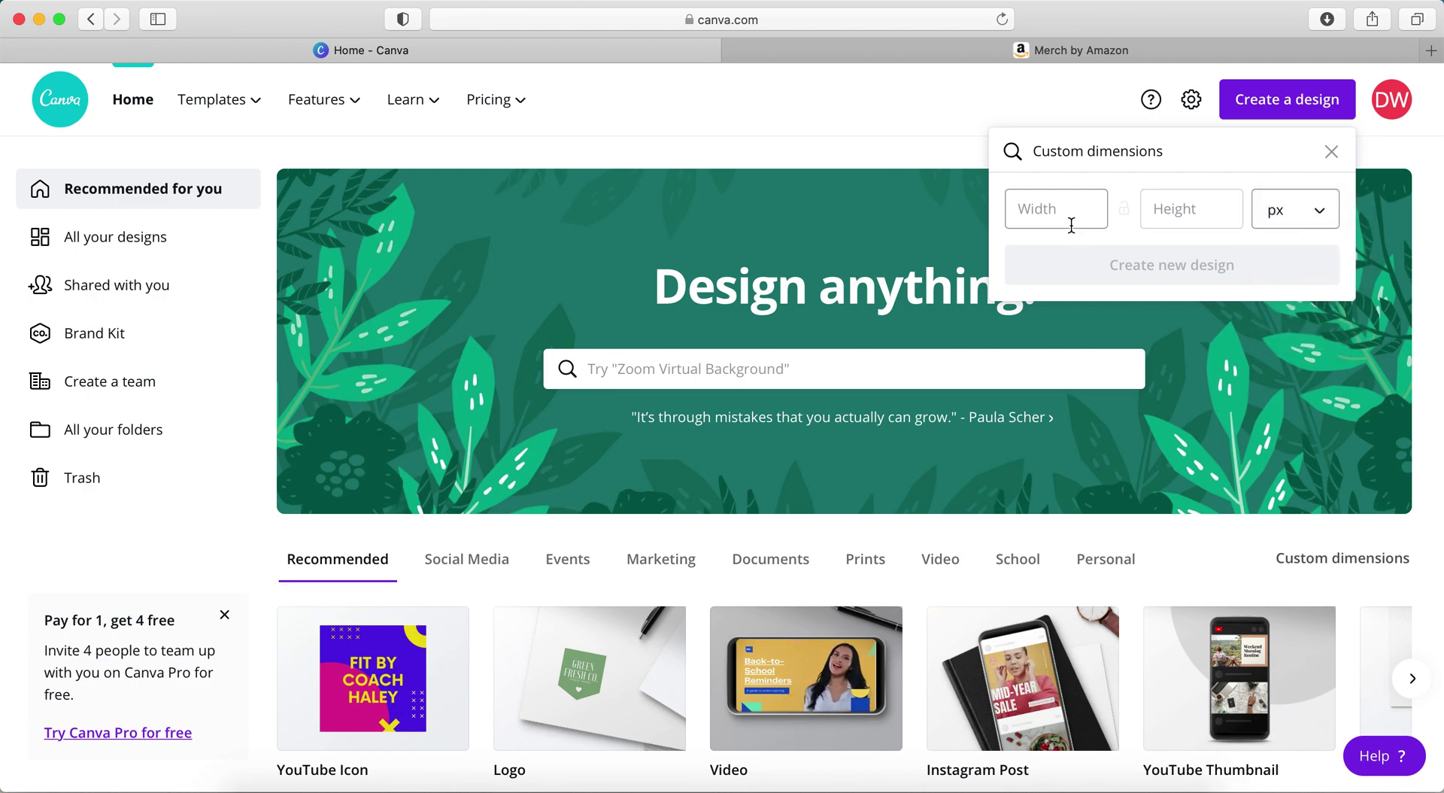
{"action": "left_click", "coordinate": [1071, 223]}
{"action": "type", "text": "4500"}
{"action": "left_click", "coordinate": [1199, 206]}
{"action": "type", "text": "5400"}
{"action": "left_click", "coordinate": [1196, 261]}
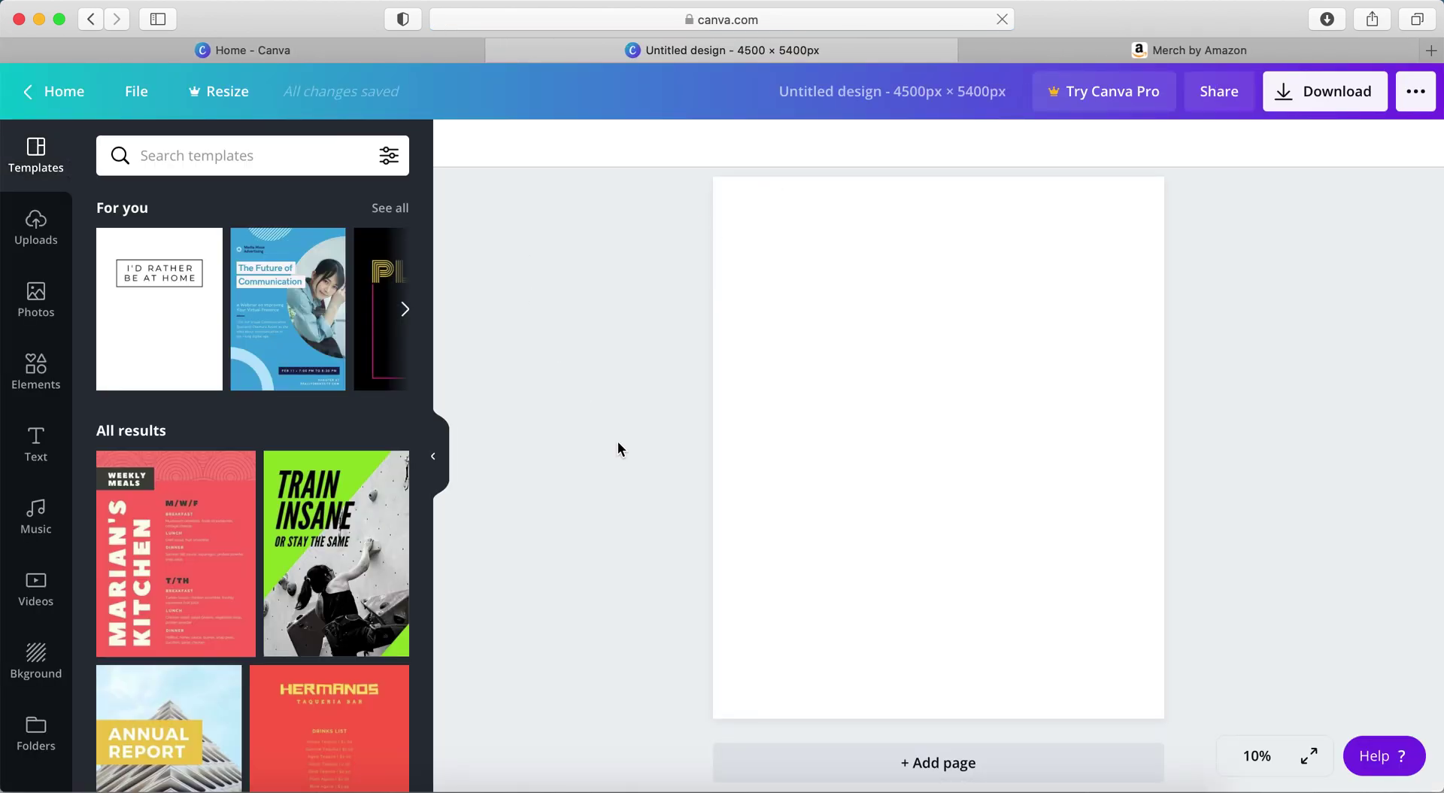
Set the blank page's background color to black from the default colors
{"action": "left_click", "coordinate": [443, 461]}
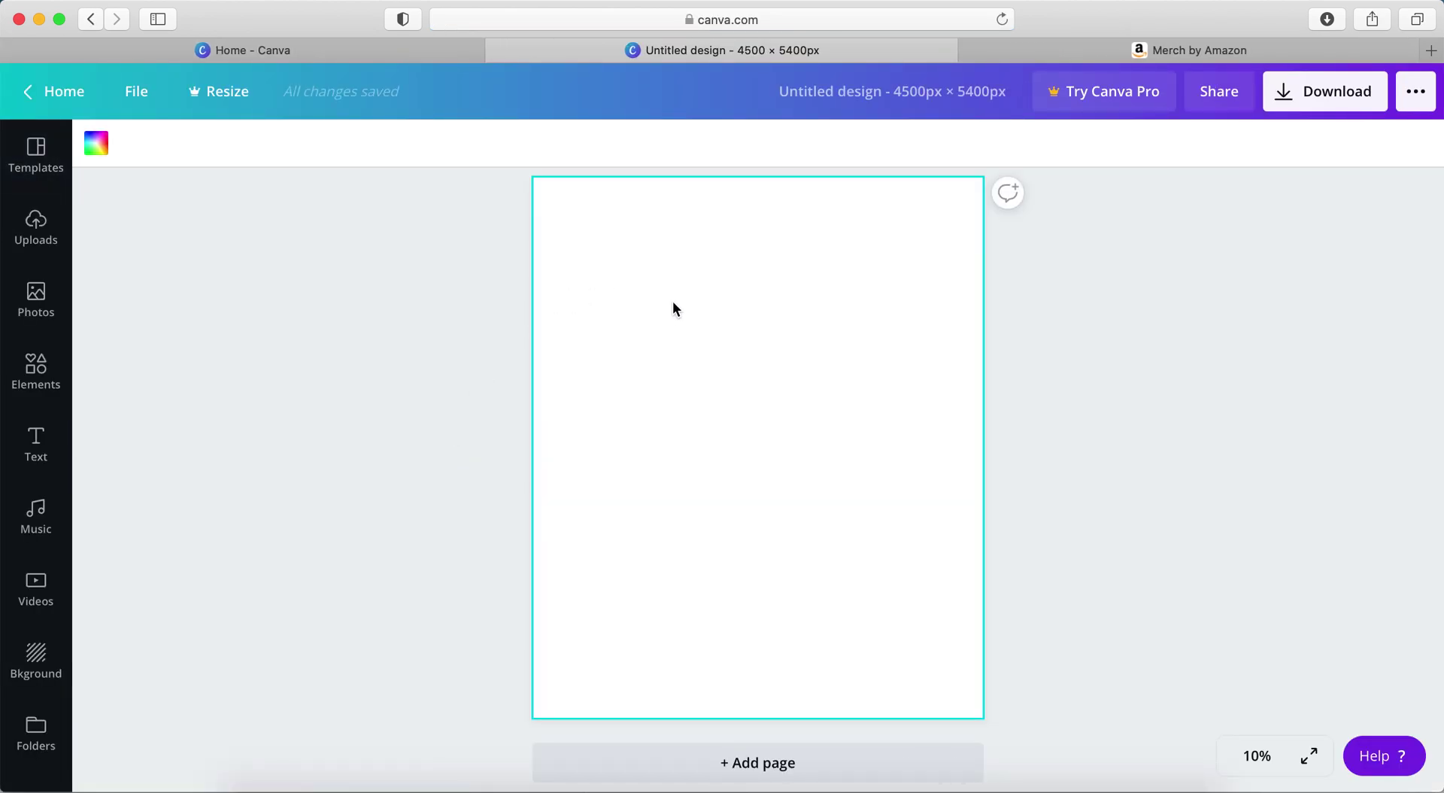
{"action": "left_click", "coordinate": [97, 143]}
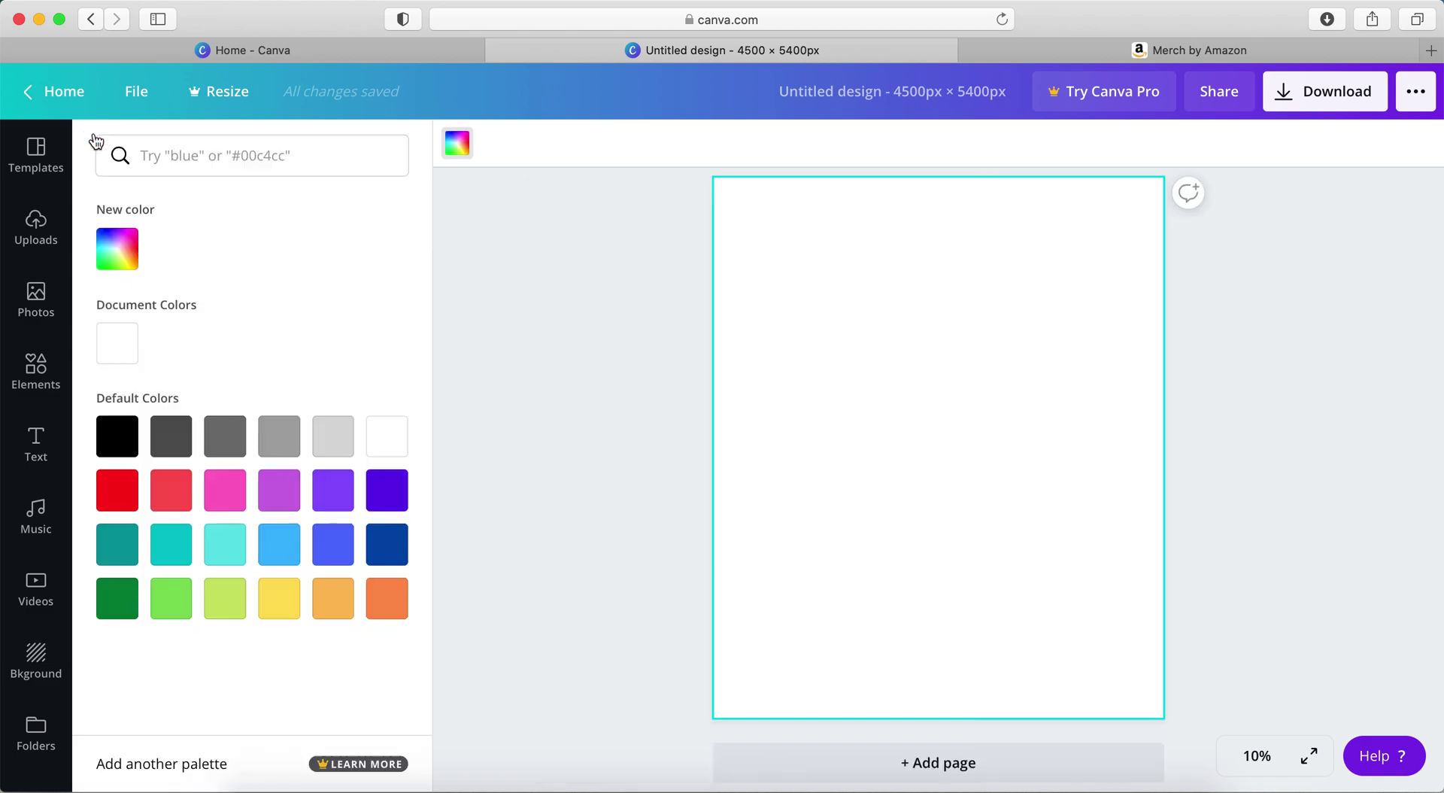
{"action": "left_click", "coordinate": [116, 435]}
{"action": "left_click", "coordinate": [592, 303]}
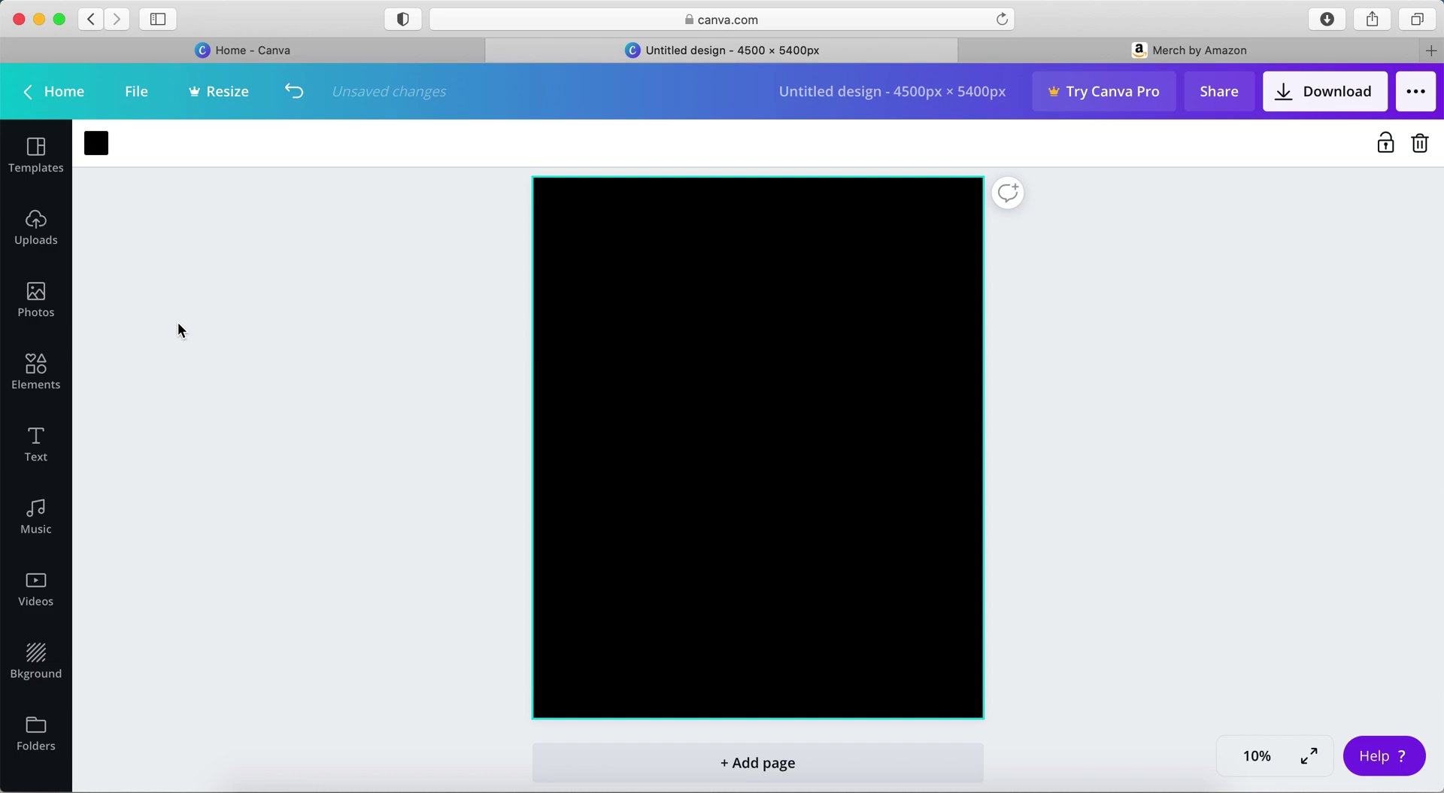
{"action": "left_click", "coordinate": [250, 345]}
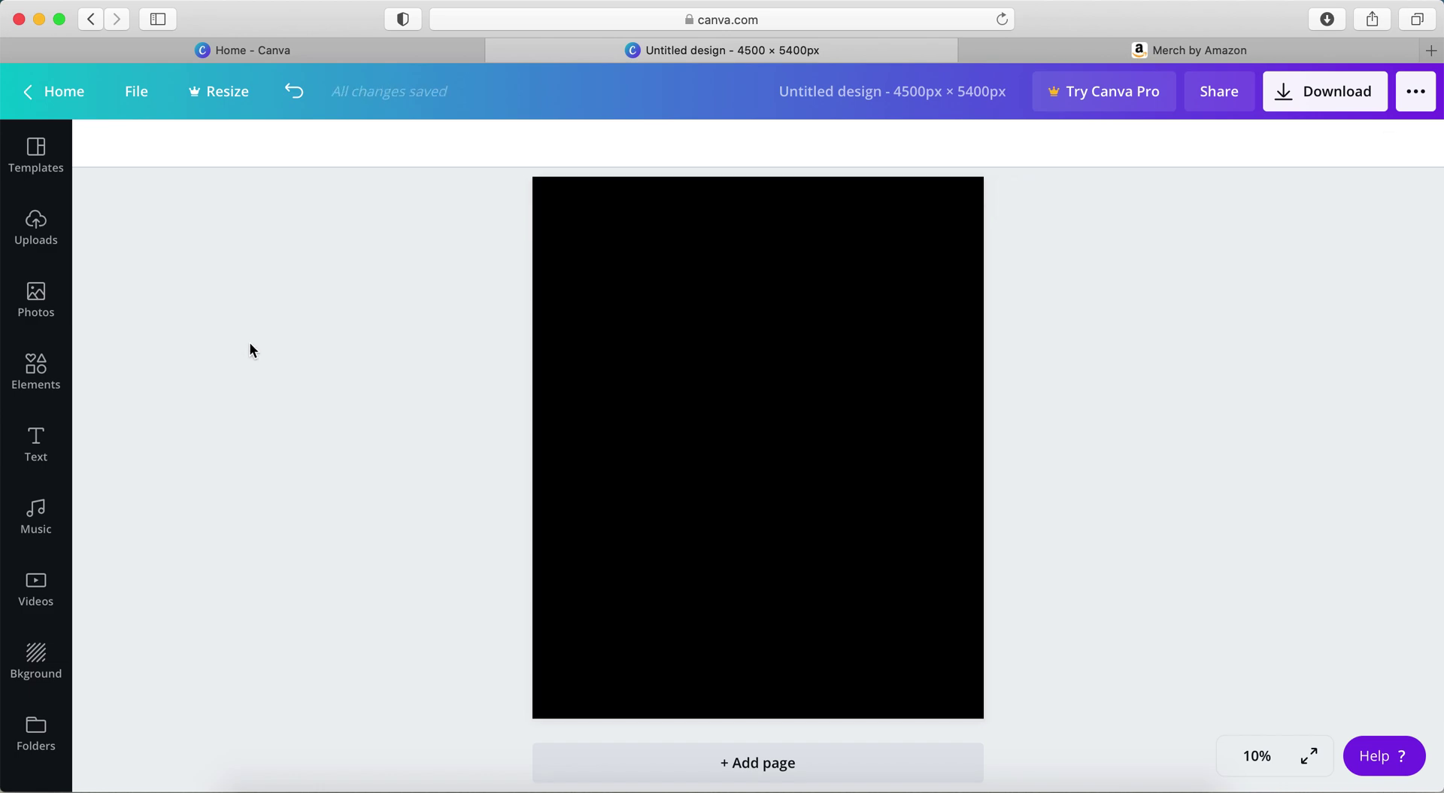
Add a heading to the page with the text "TRUST ME"
{"action": "left_click", "coordinate": [36, 442]}
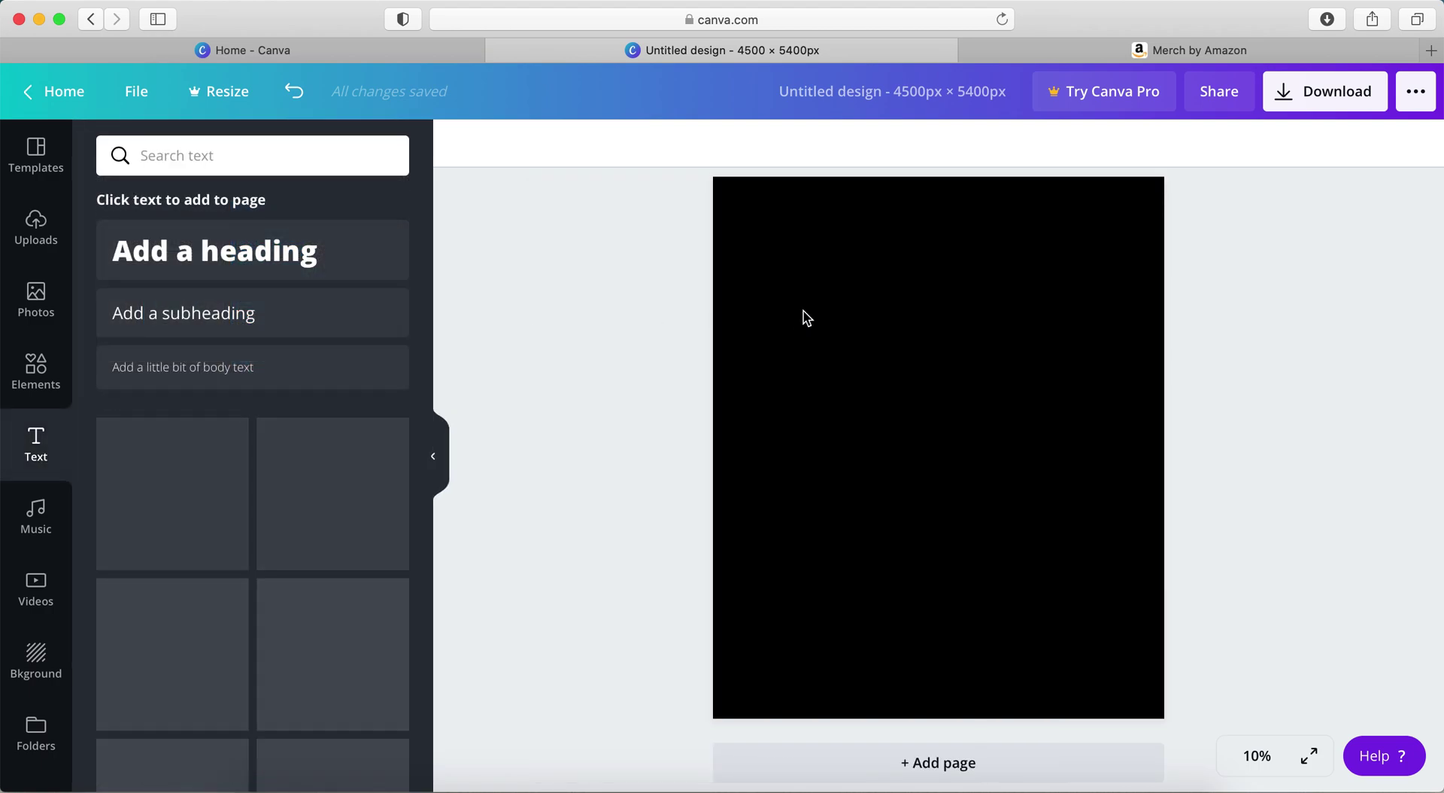
{"action": "left_click", "coordinate": [256, 258]}
{"action": "triple_click", "coordinate": [910, 446]}
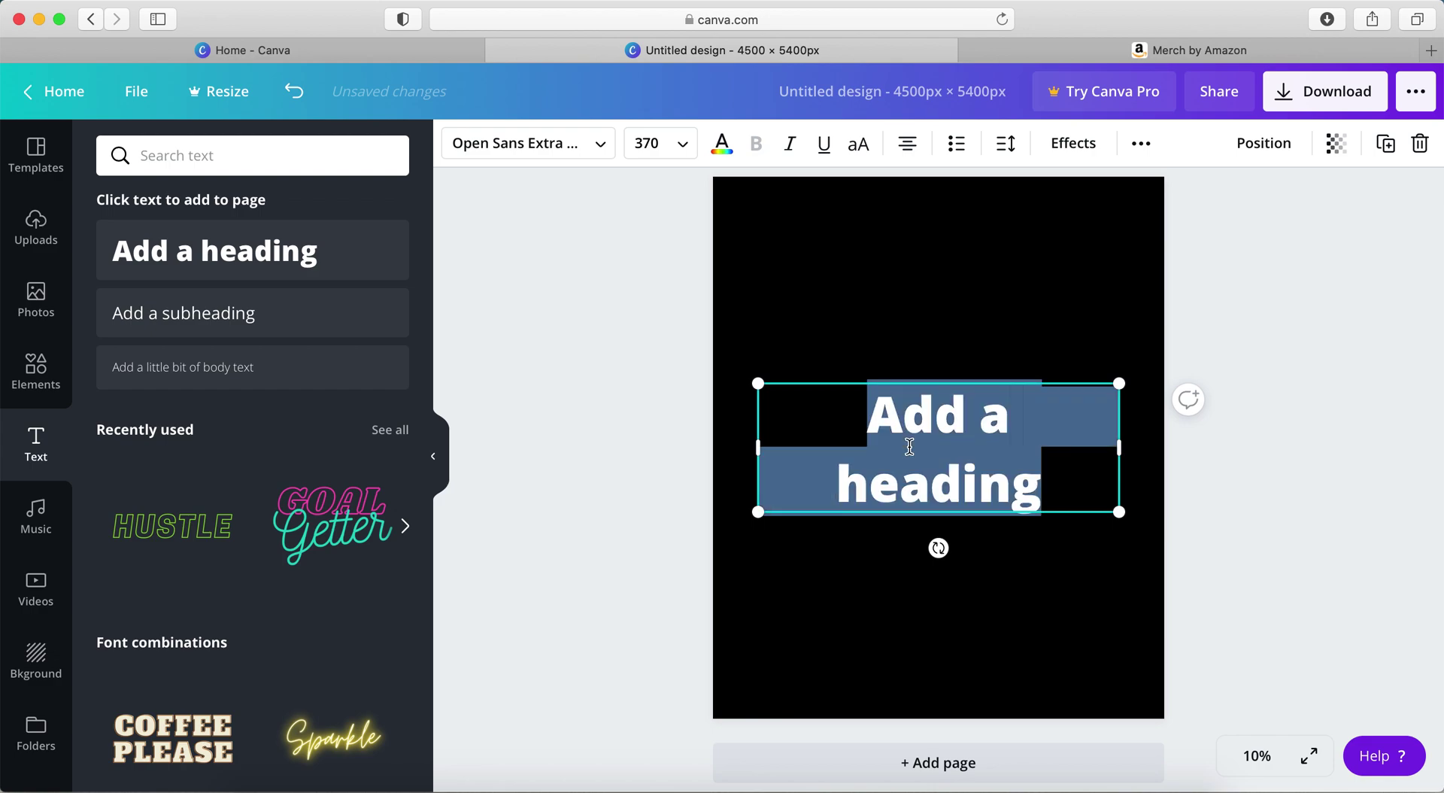
{"action": "type", "text": "TRUST ME"}
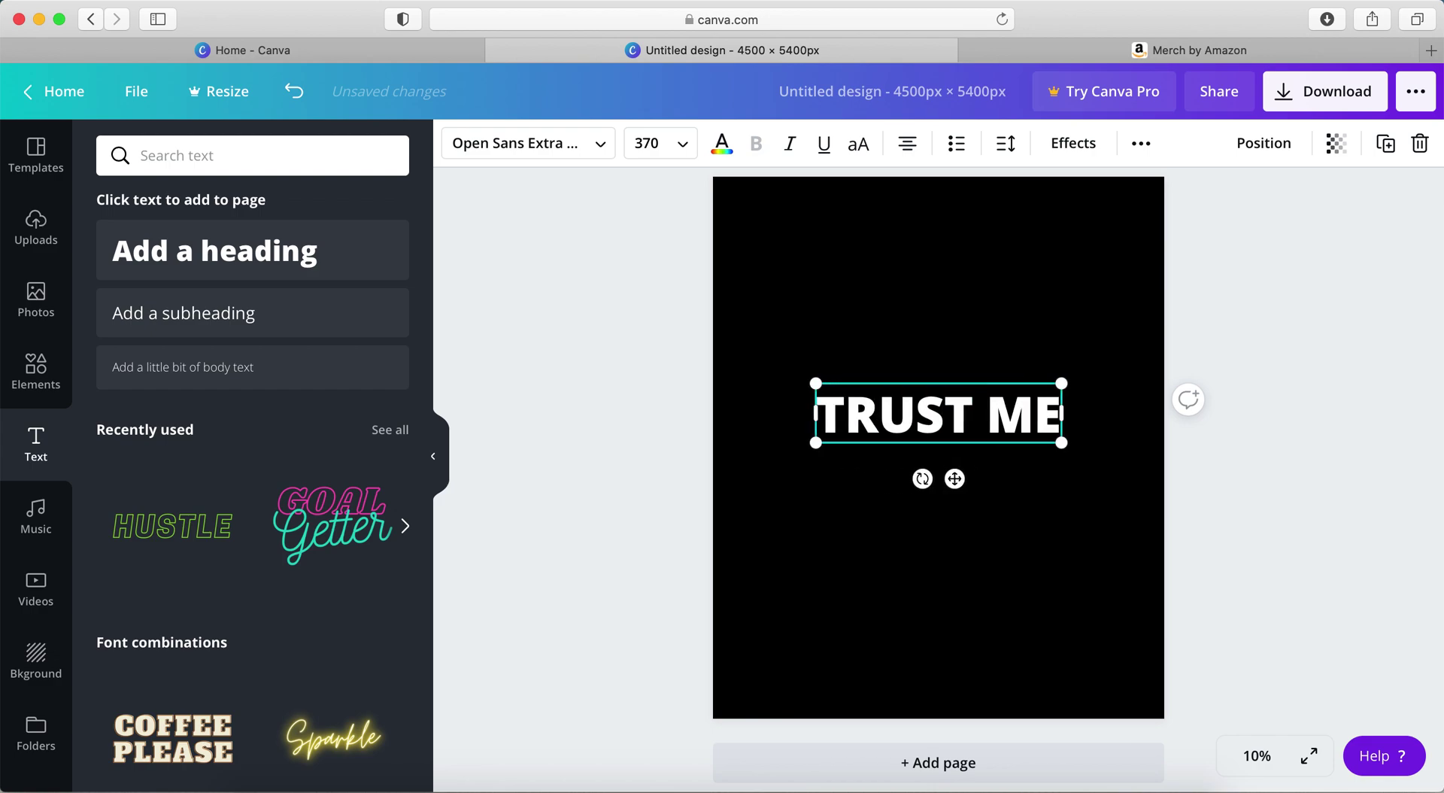
Replace the heading text with "I'm a LAWYER" and move it to the top of the page
{"action": "triple_click", "coordinate": [940, 410]}
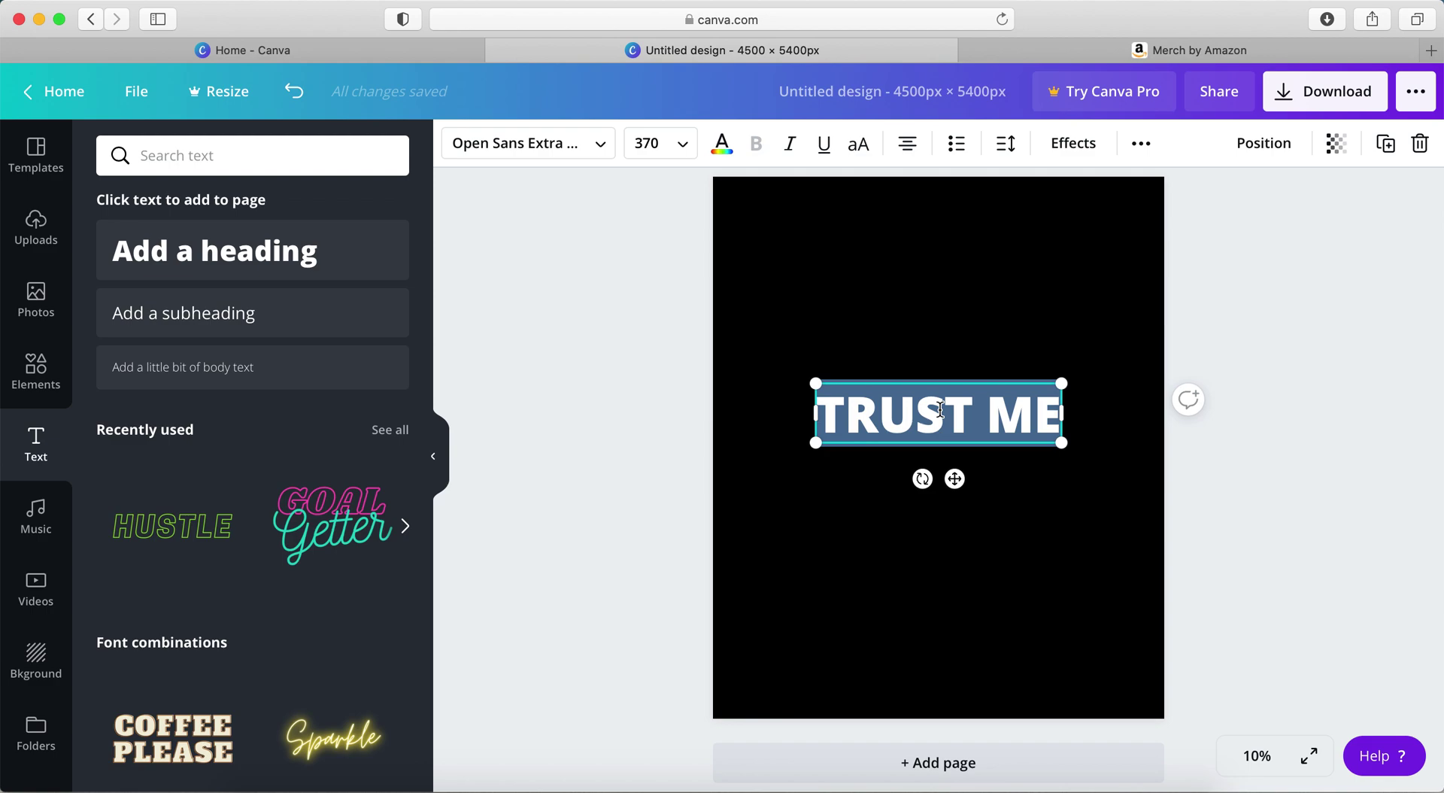
{"action": "type", "text": "I'm a"}
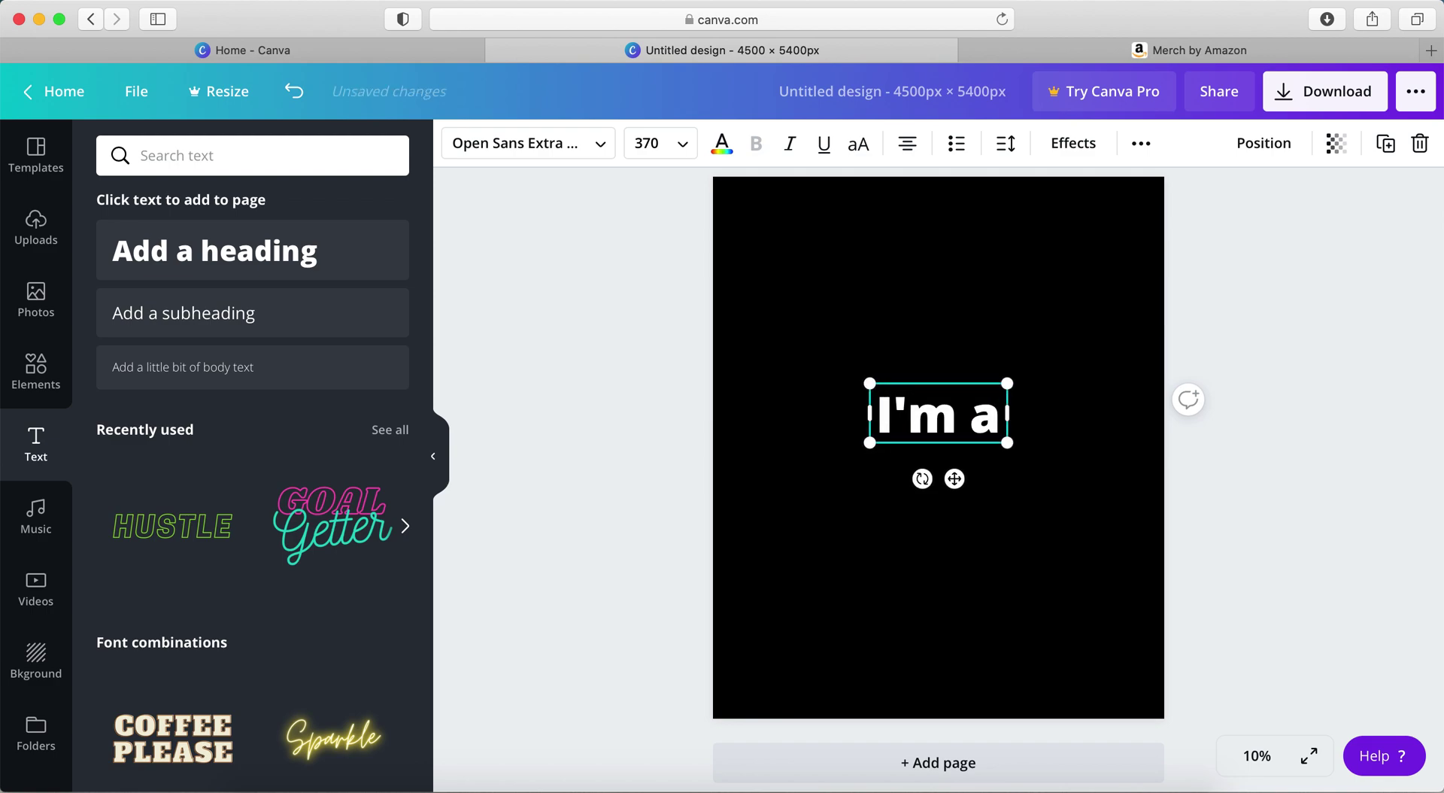
{"action": "type", "text": " LAWYER"}
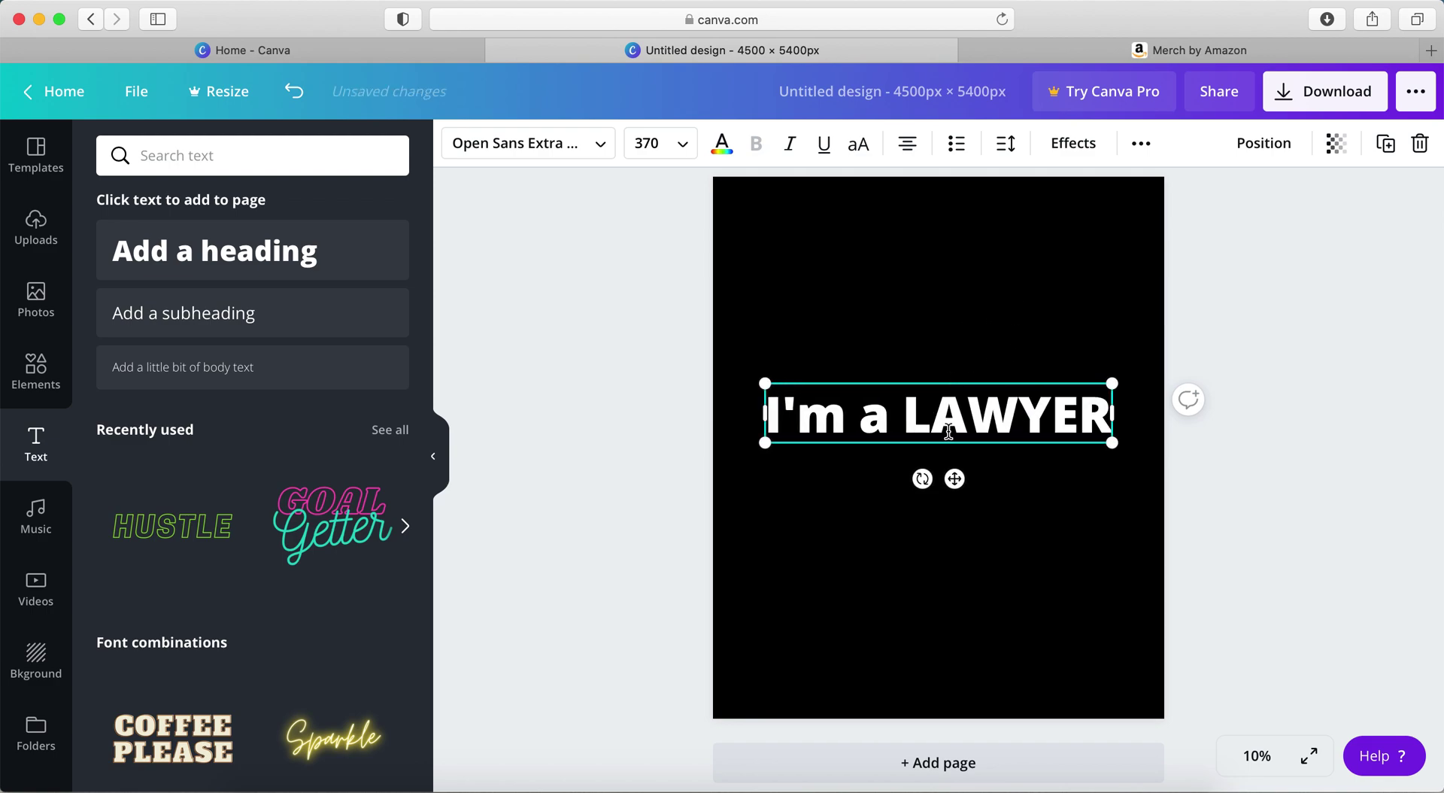
{"action": "left_click_drag", "start_coordinate": [955, 478], "coordinate": [954, 292]}
{"action": "left_click", "coordinate": [440, 251]}
Add a subheading with the text "what could possibly go wrong?"
{"action": "left_click", "coordinate": [219, 321]}
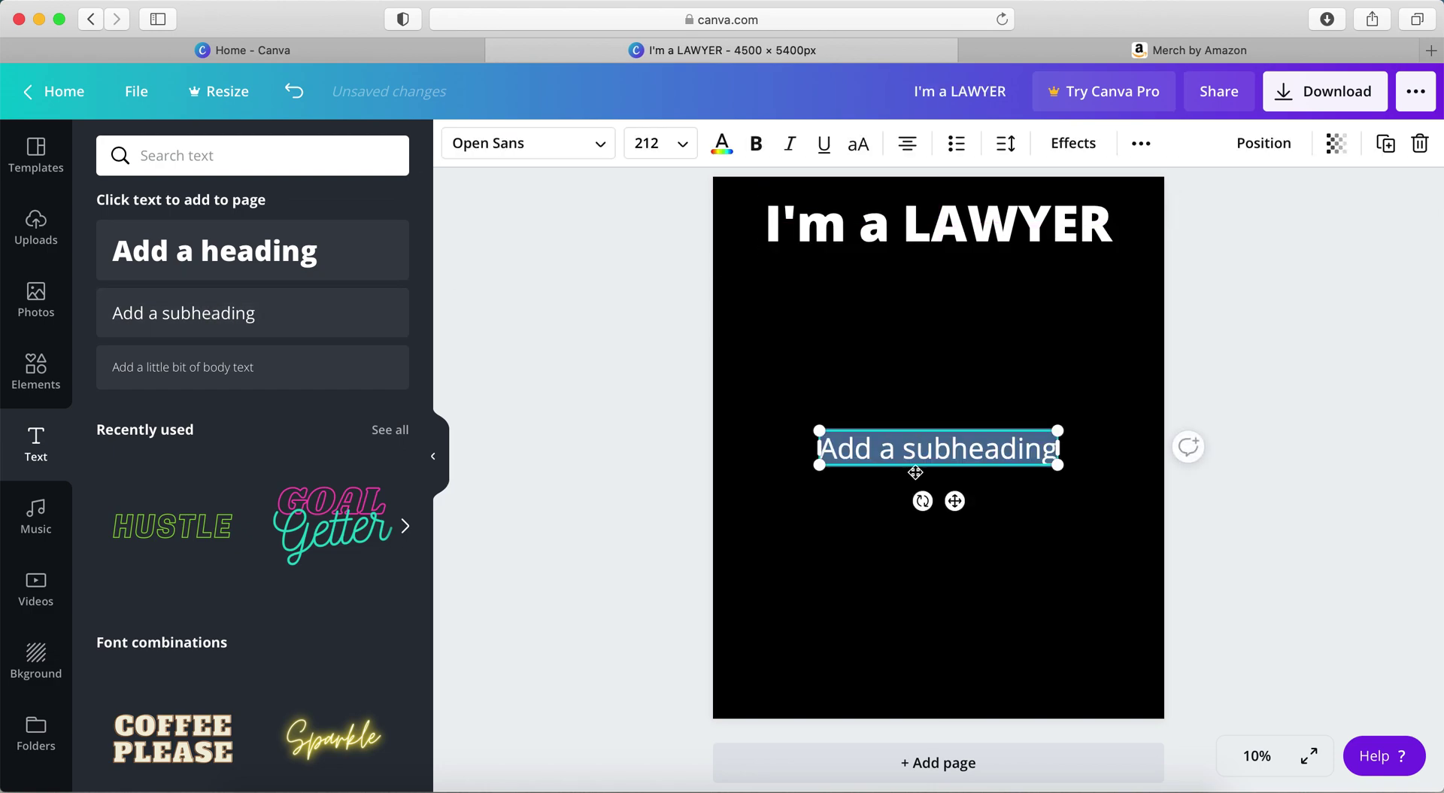
{"action": "type", "text": "Mhat"}
{"action": "key", "text": "BackSpace"}
{"action": "key", "text": "BackSpace"}
{"action": "key", "text": "BackSpace"}
{"action": "key", "text": "BackSpace"}
{"action": "type", "text": "what co"}
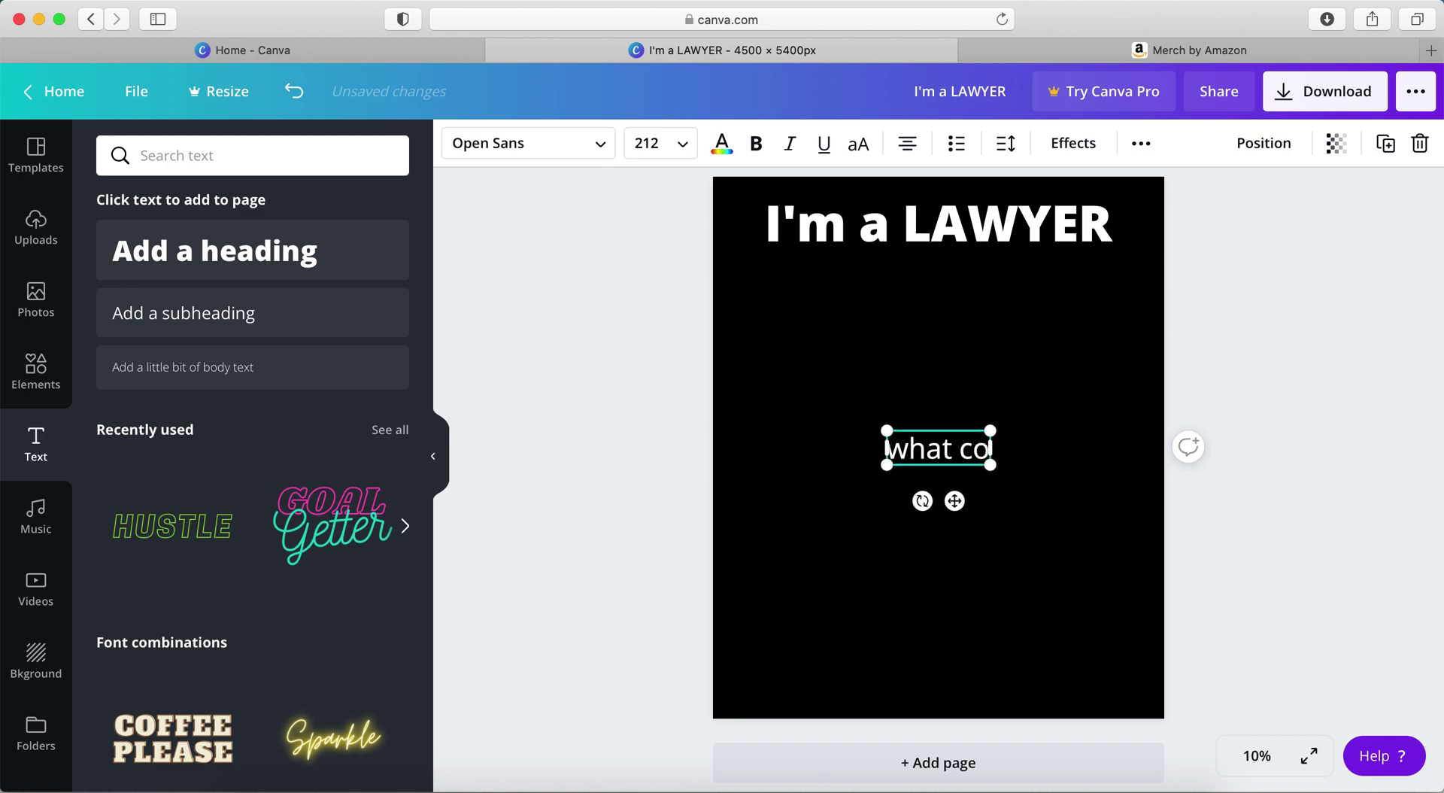
{"action": "type", "text": "uld possibly"}
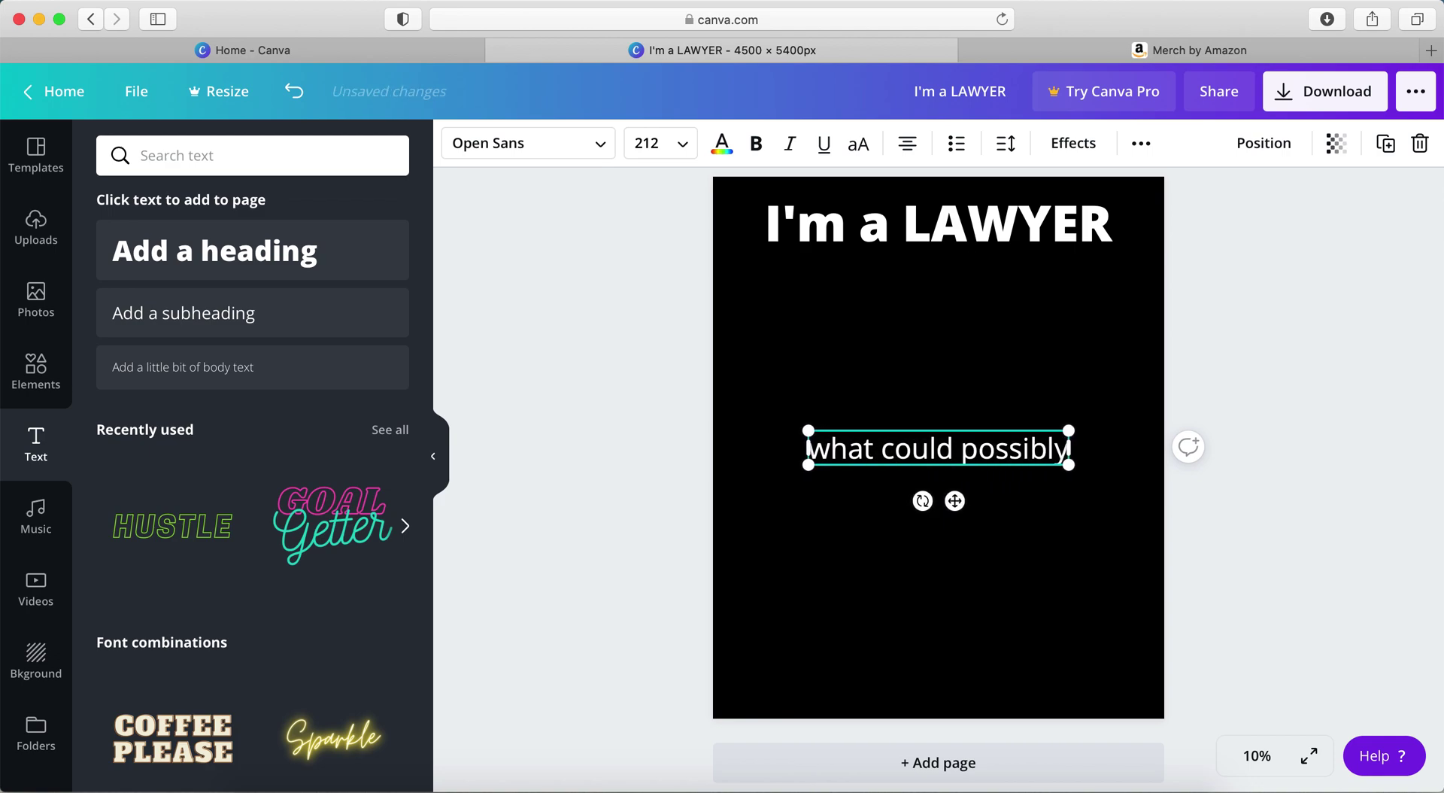
{"action": "type", "text": "go wron"}
{"action": "key", "text": "BackSpace"}
{"action": "key", "text": "BackSpace"}
{"action": "key", "text": "BackSpace"}
{"action": "key", "text": "BackSpace"}
{"action": "key", "text": "BackSpace"}
{"action": "key", "text": "BackSpace"}
{"action": "key", "text": "BackSpace"}
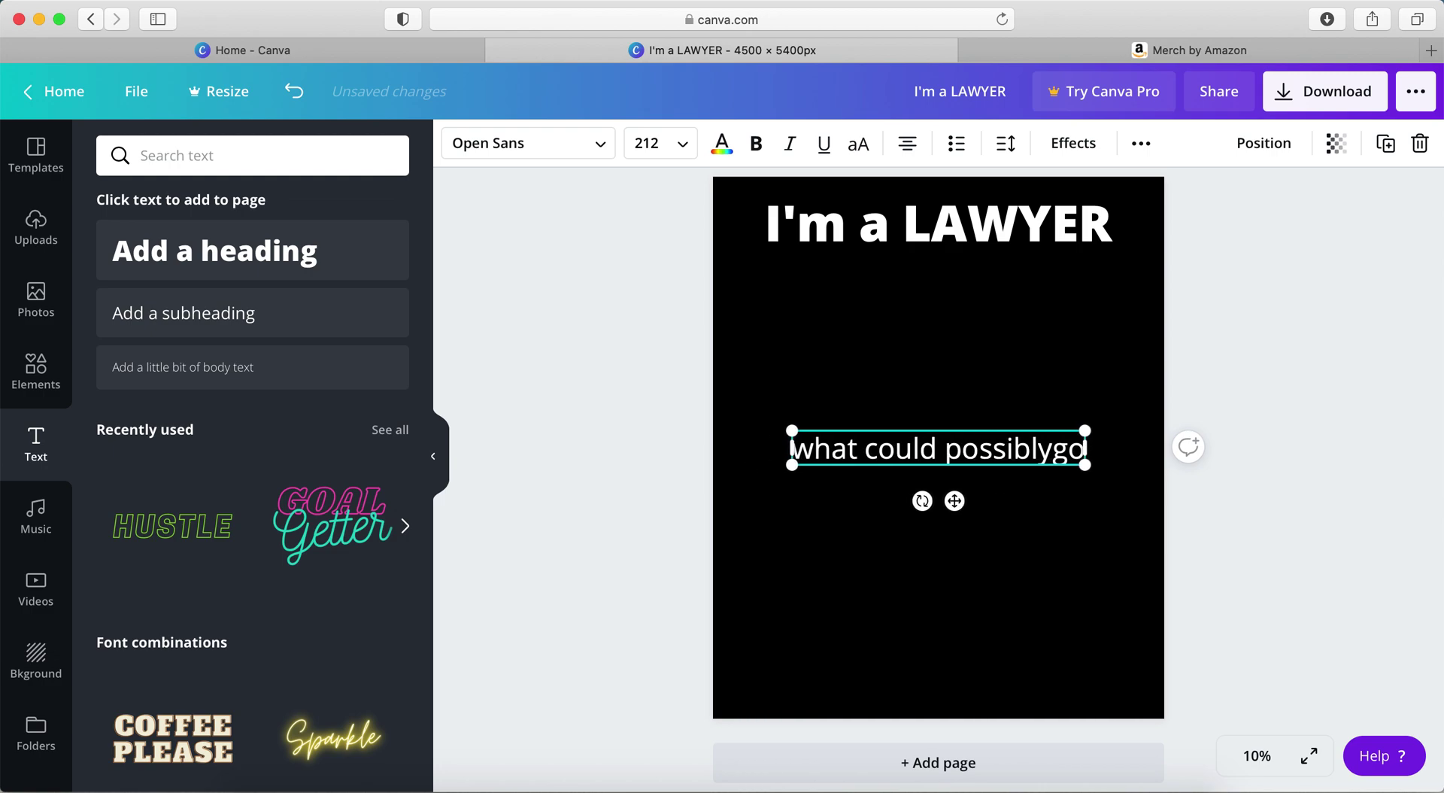
{"action": "type", "text": "go wrong?"}
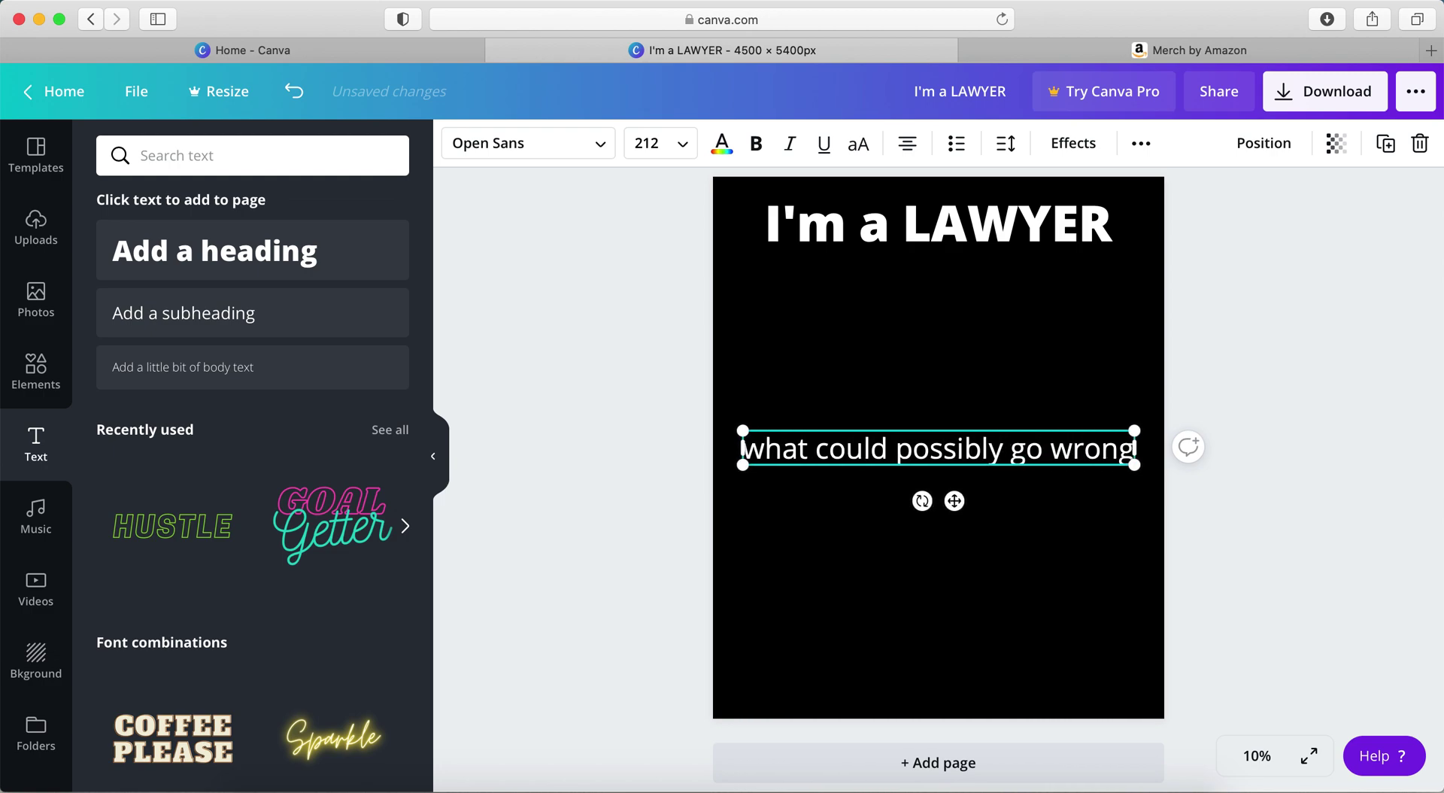
Move the subheading up to sit centered a short distance below the heading
{"action": "left_click_drag", "start_coordinate": [955, 500], "coordinate": [956, 391]}
{"action": "left_click", "coordinate": [1014, 518]}
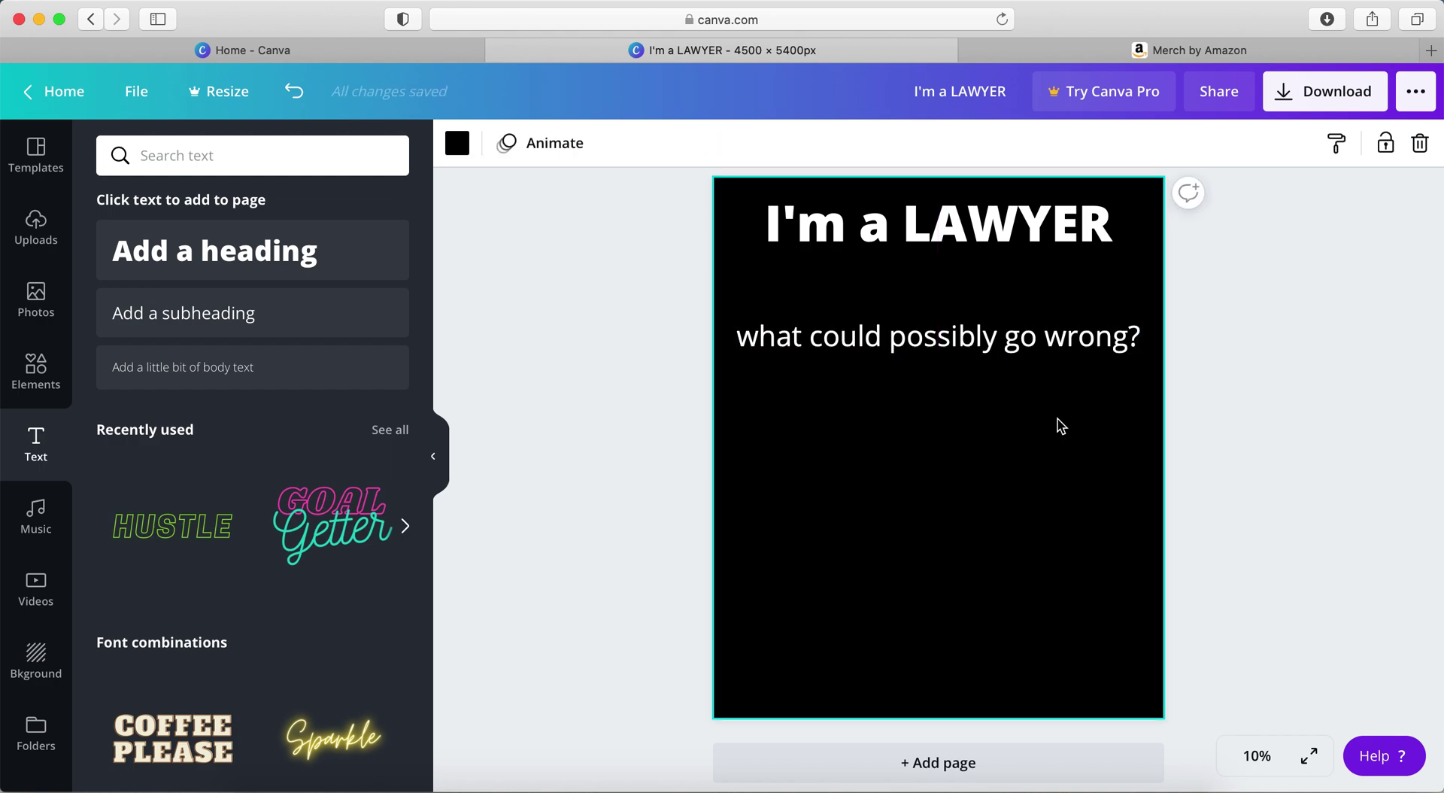
{"action": "left_click", "coordinate": [494, 348]}
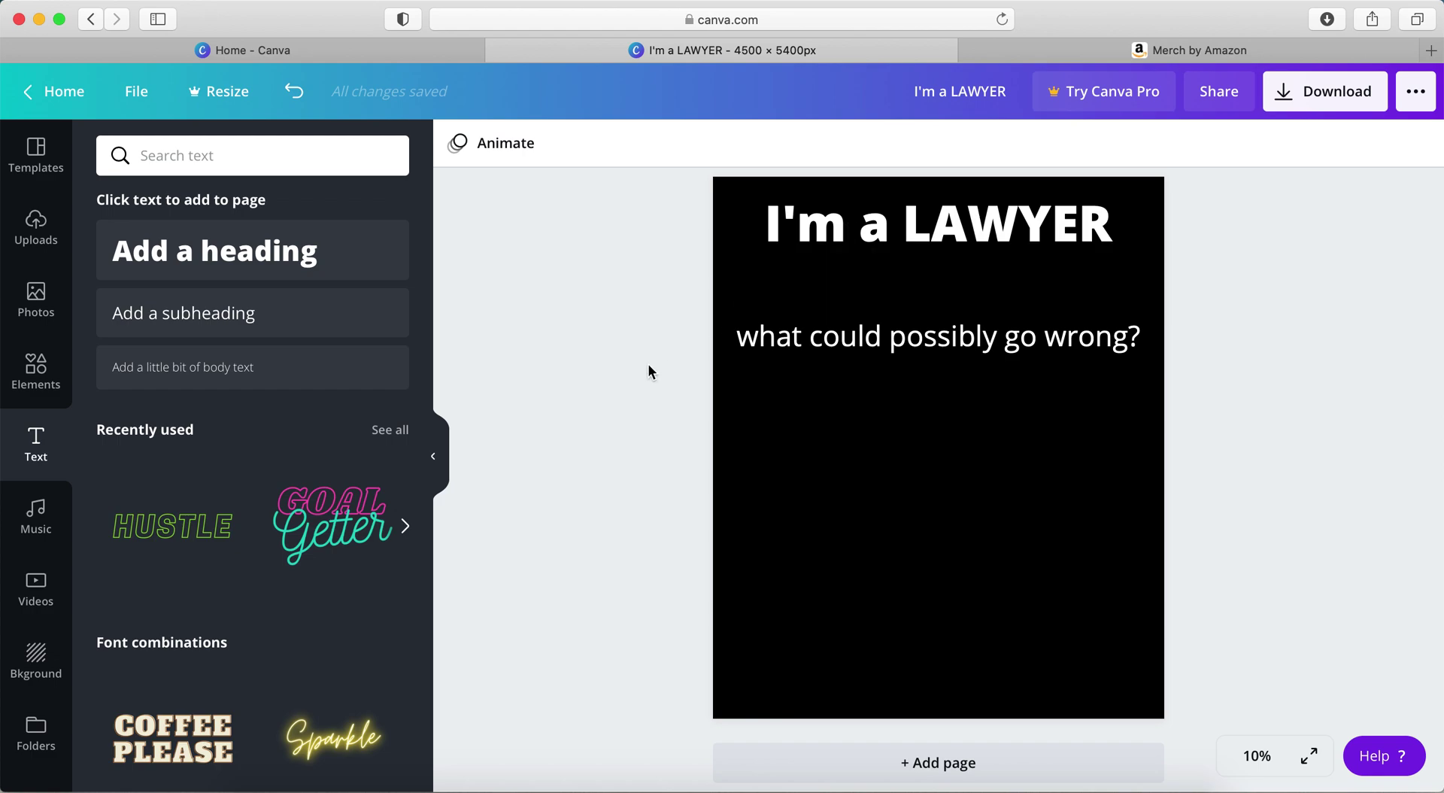
{"action": "left_click", "coordinate": [957, 221]}
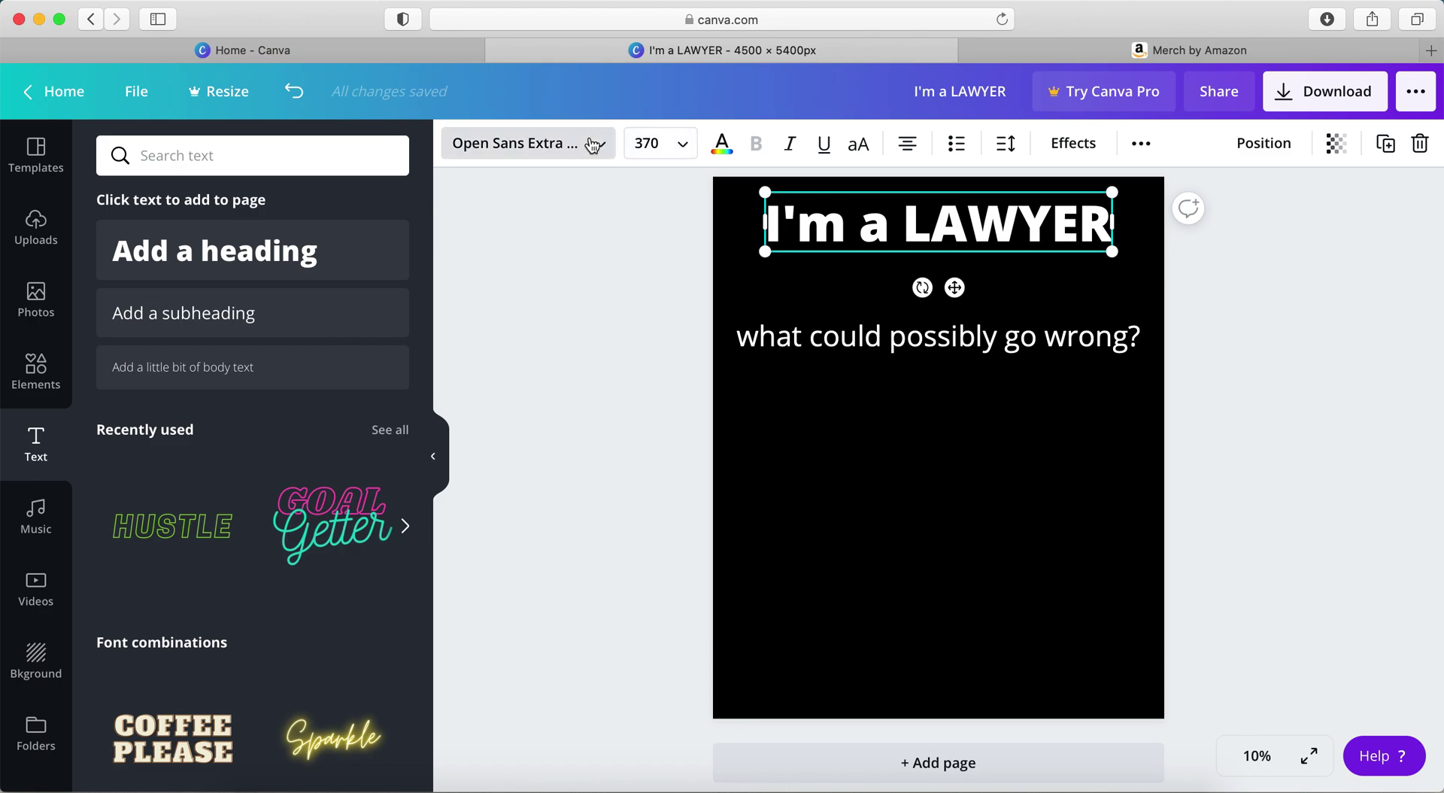
{"action": "left_click", "coordinate": [567, 147]}
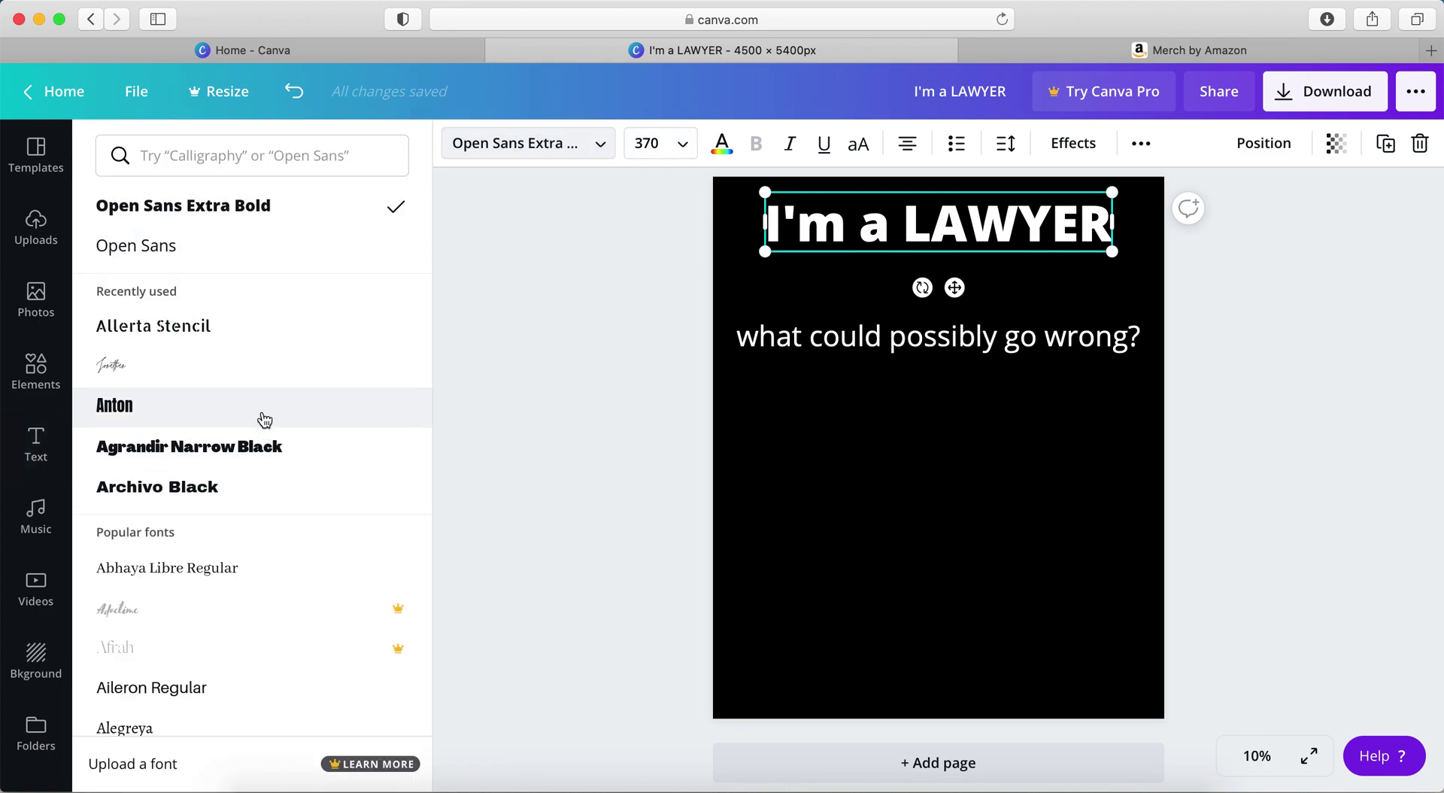
{"action": "scroll", "coordinate": [238, 525], "scroll_direction": "down", "scroll_amount": 5}
{"action": "key", "text": "Escape"}
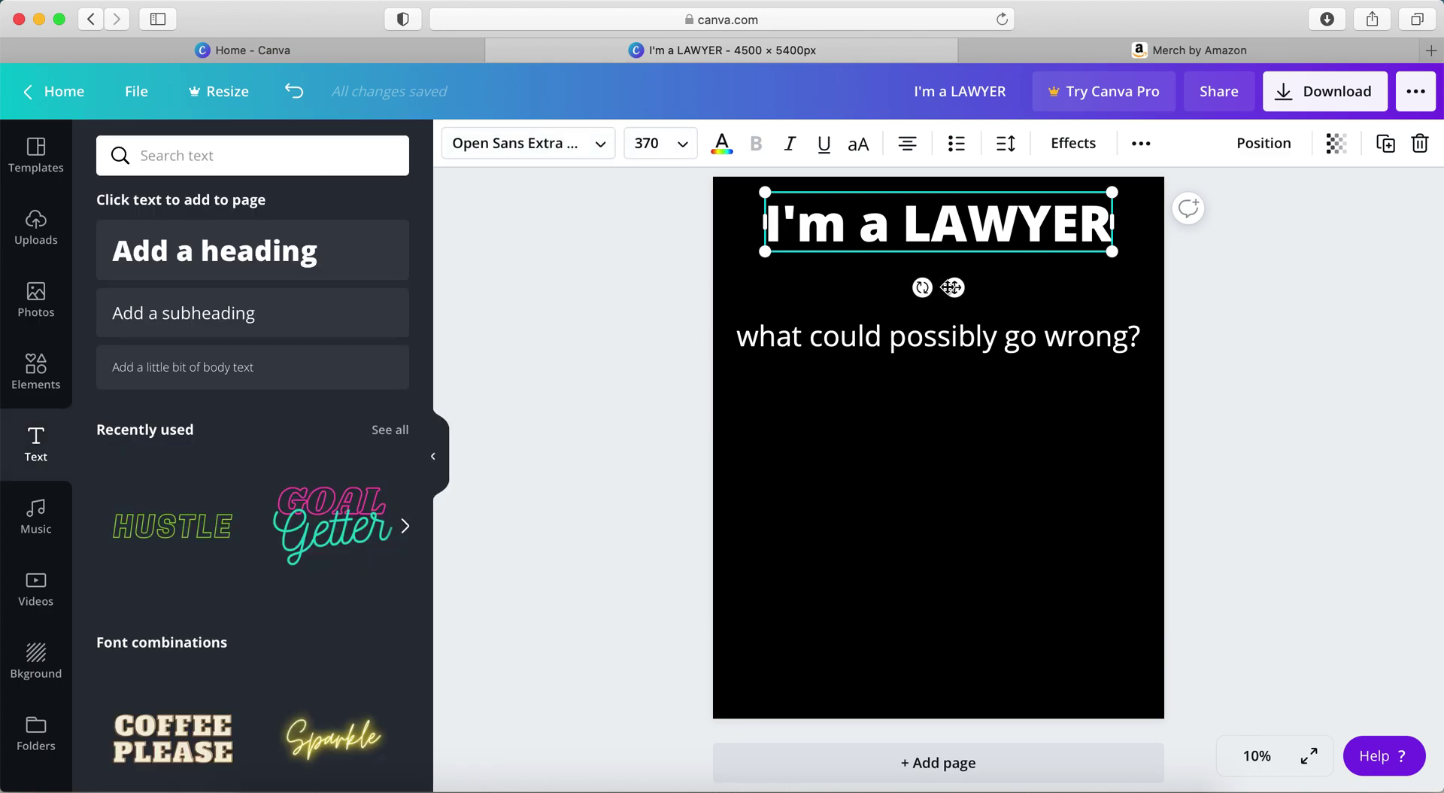
{"action": "left_click", "coordinate": [959, 336]}
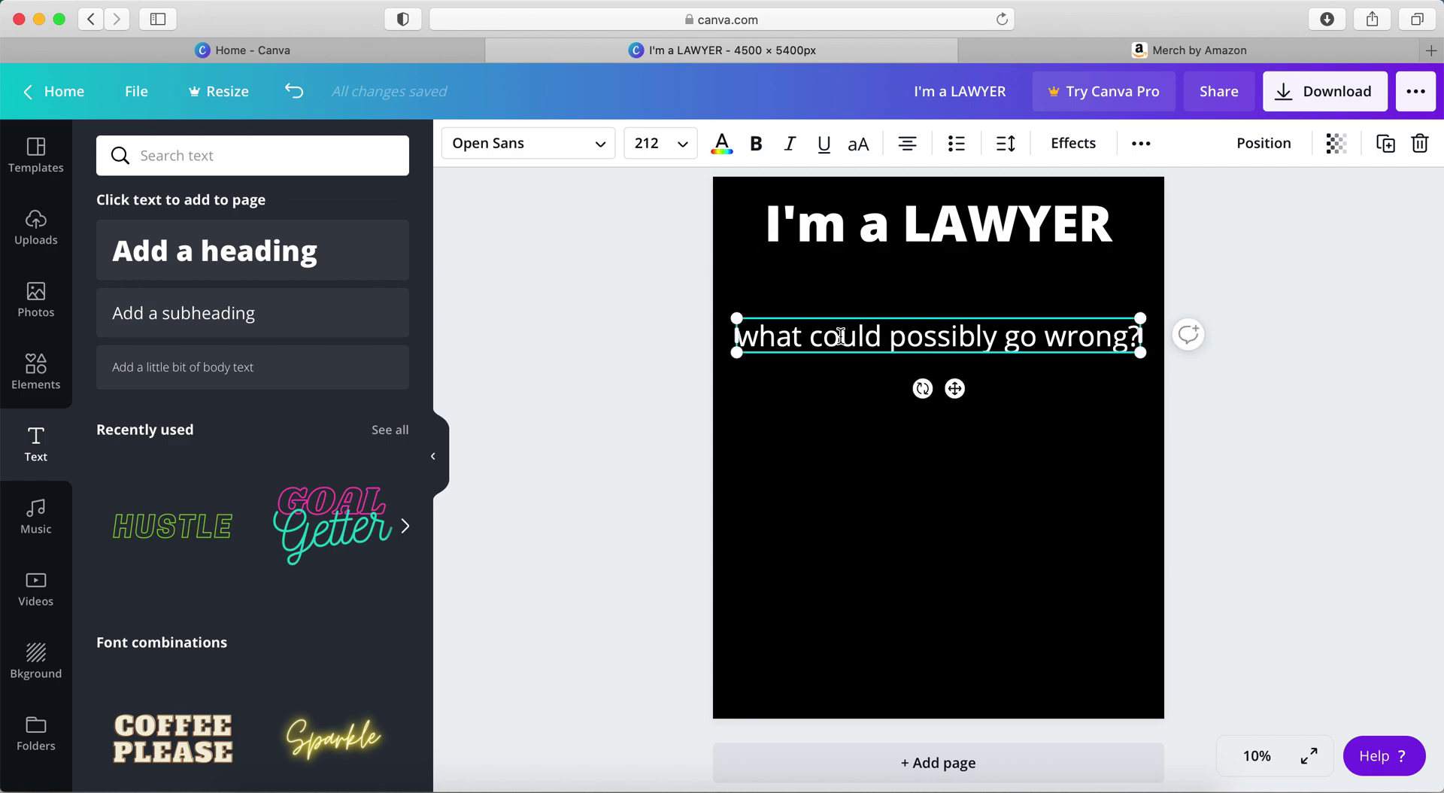
Try the "I'm a LAWYER" heading in Archivo Black and Bodoni FLF, and settle on the Bukhari Script font
{"action": "left_click", "coordinate": [944, 224]}
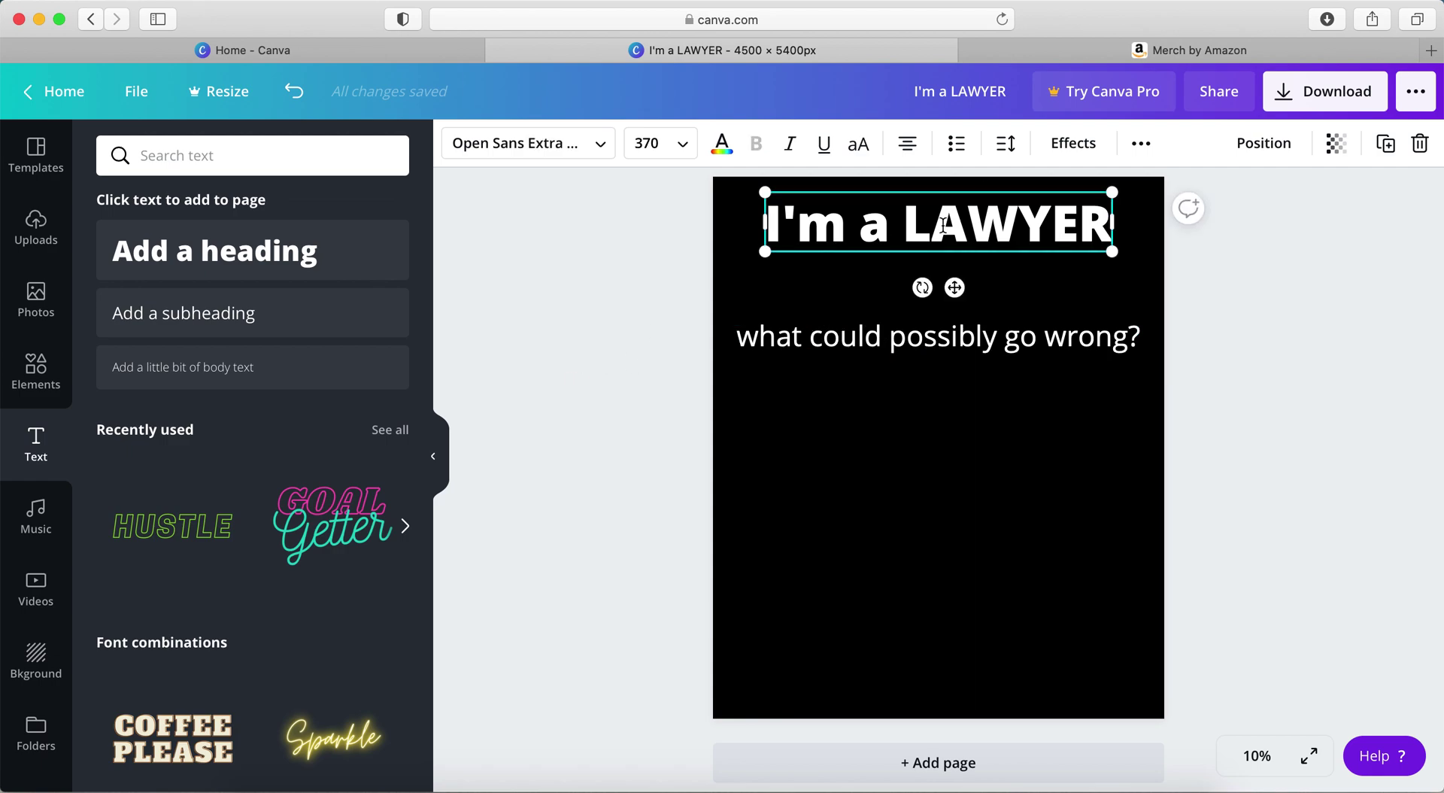
{"action": "double_click", "coordinate": [992, 225]}
{"action": "left_click", "coordinate": [547, 147]}
{"action": "left_click", "coordinate": [217, 503]}
{"action": "scroll", "coordinate": [120, 541], "scroll_direction": "down", "scroll_amount": 3}
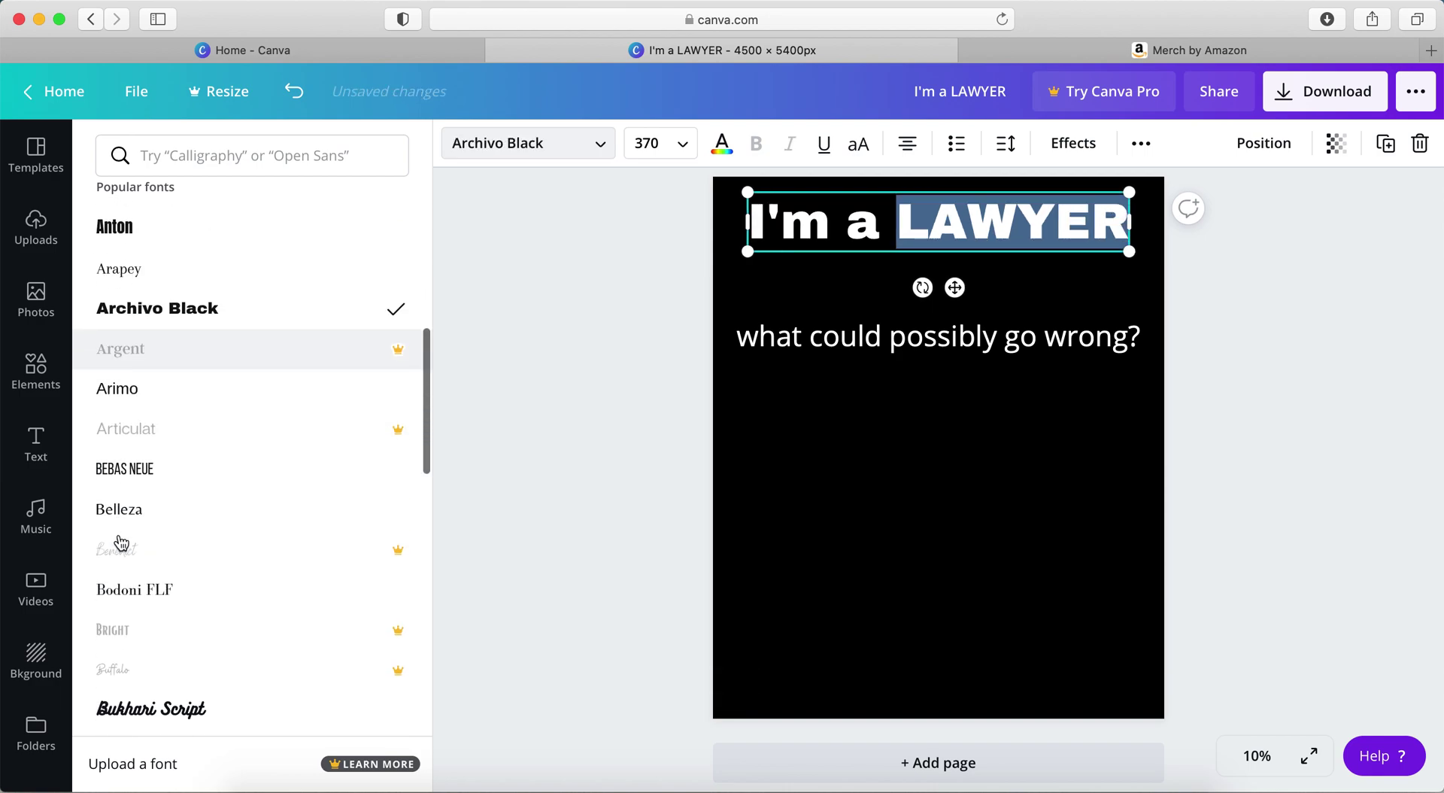
{"action": "scroll", "coordinate": [120, 542], "scroll_direction": "down", "scroll_amount": 2}
{"action": "left_click", "coordinate": [169, 470]}
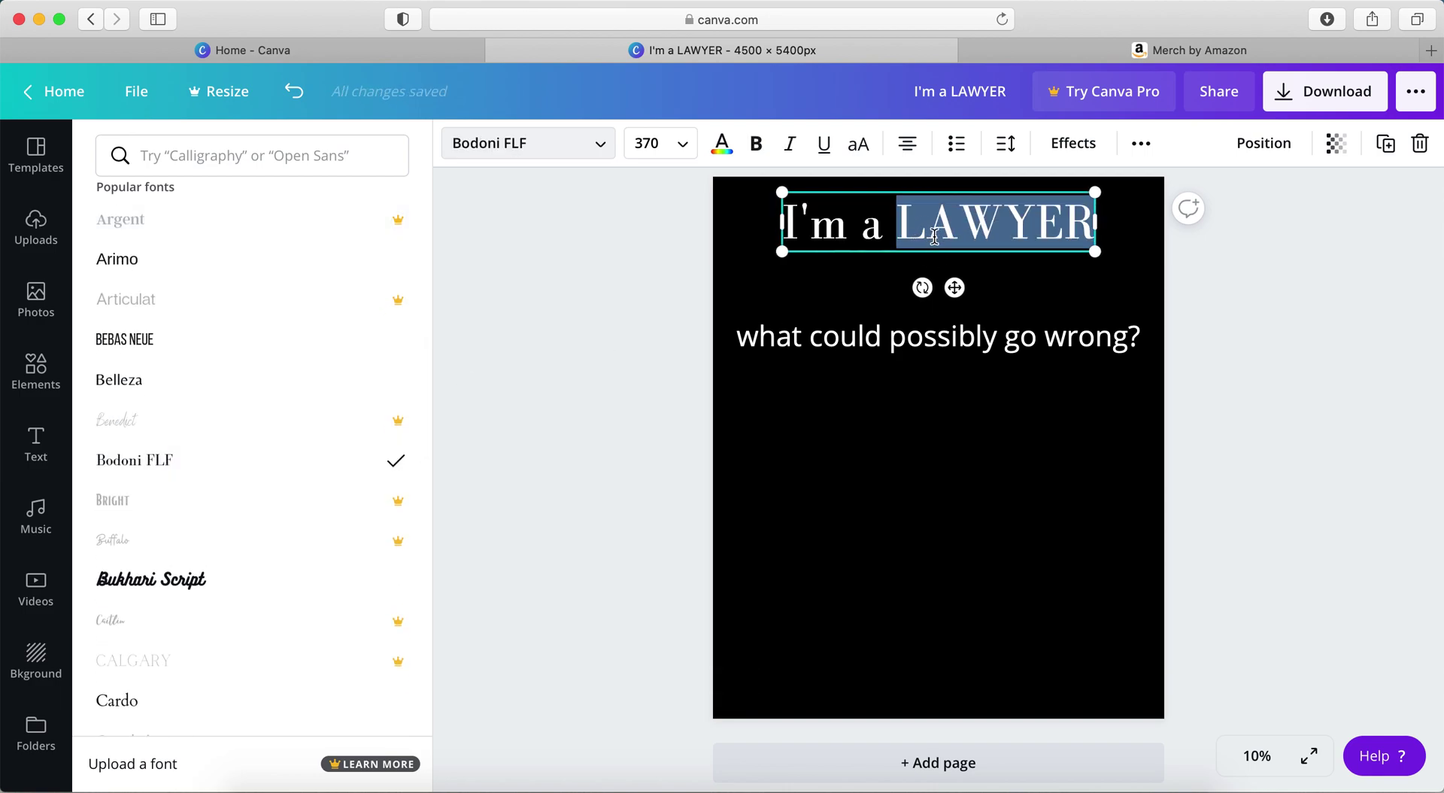
{"action": "scroll", "coordinate": [255, 526], "scroll_direction": "down", "scroll_amount": 2}
{"action": "left_click", "coordinate": [257, 455]}
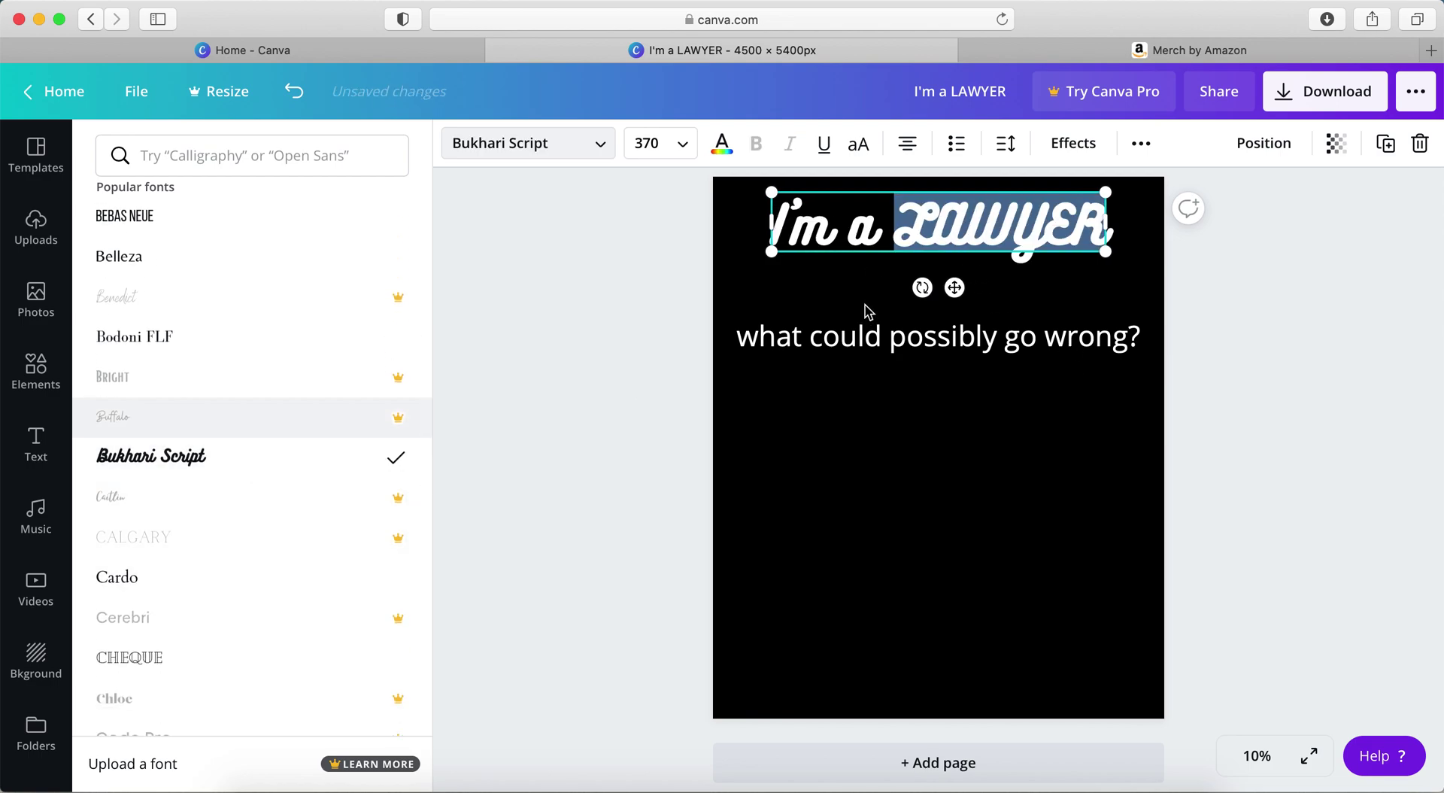
{"action": "left_click", "coordinate": [625, 301]}
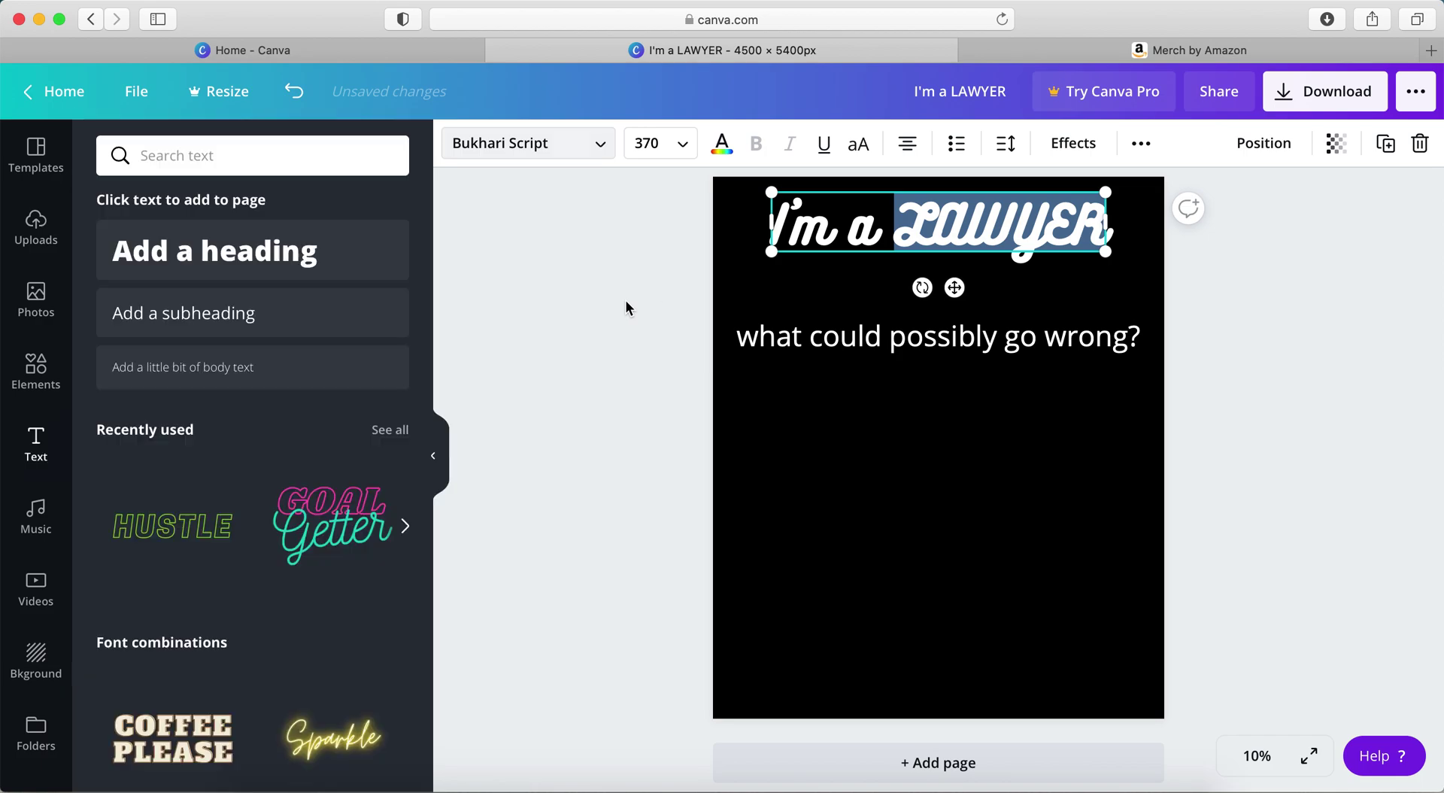
Change the font of the "what could possibly go wrong?" subheading to Cheque
{"action": "double_click", "coordinate": [947, 340]}
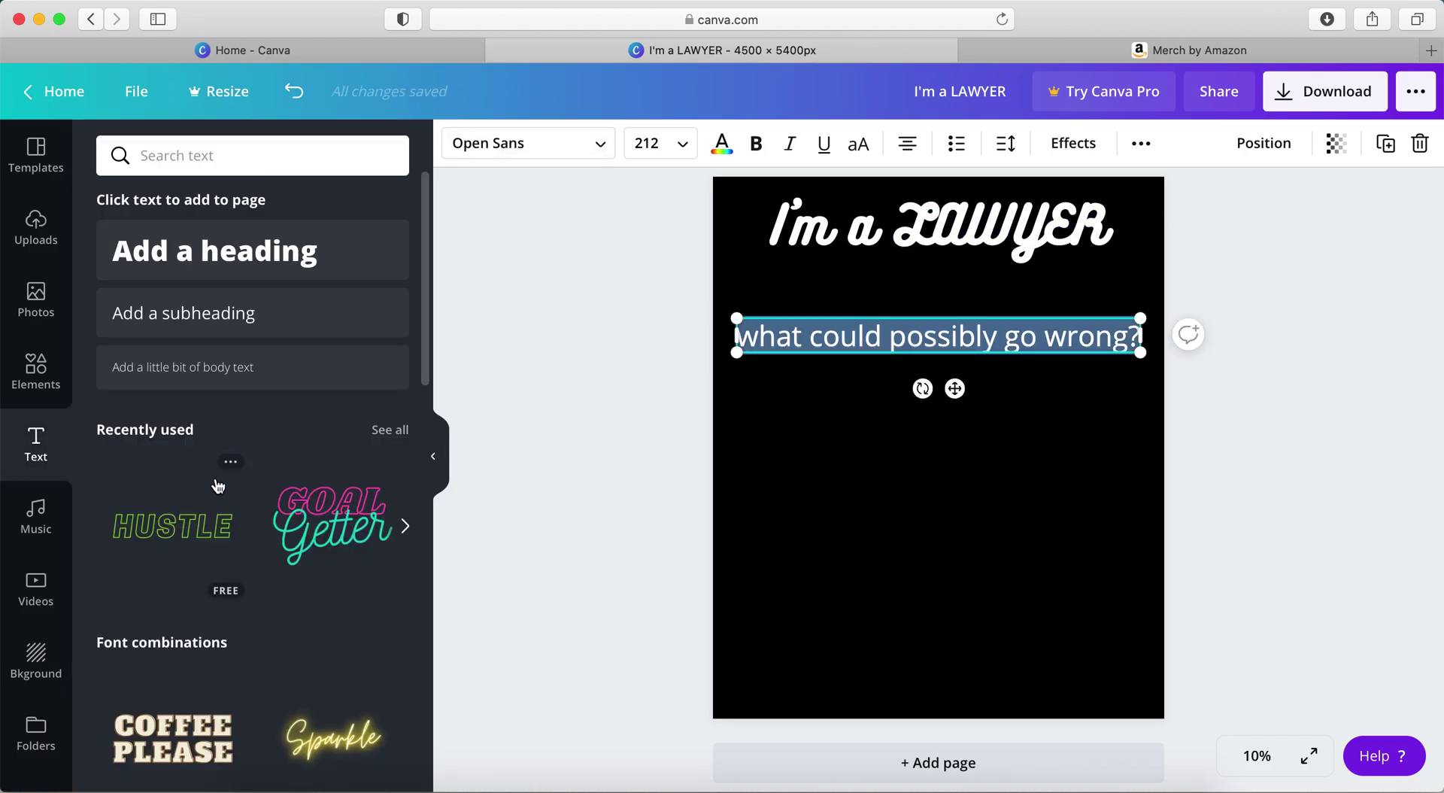
{"action": "left_click", "coordinate": [509, 152]}
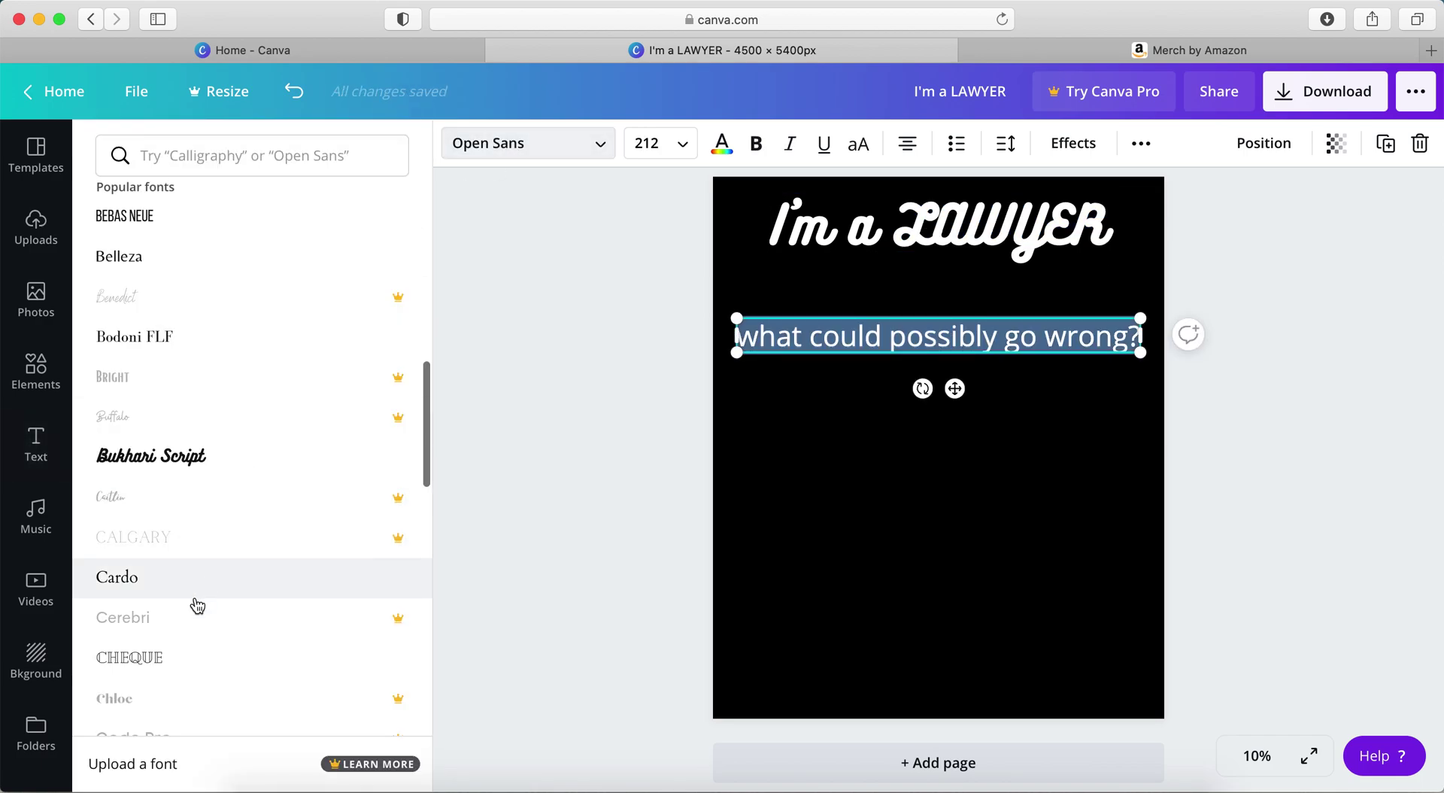
{"action": "scroll", "coordinate": [200, 606], "scroll_direction": "down", "scroll_amount": 4}
{"action": "left_click", "coordinate": [212, 378]}
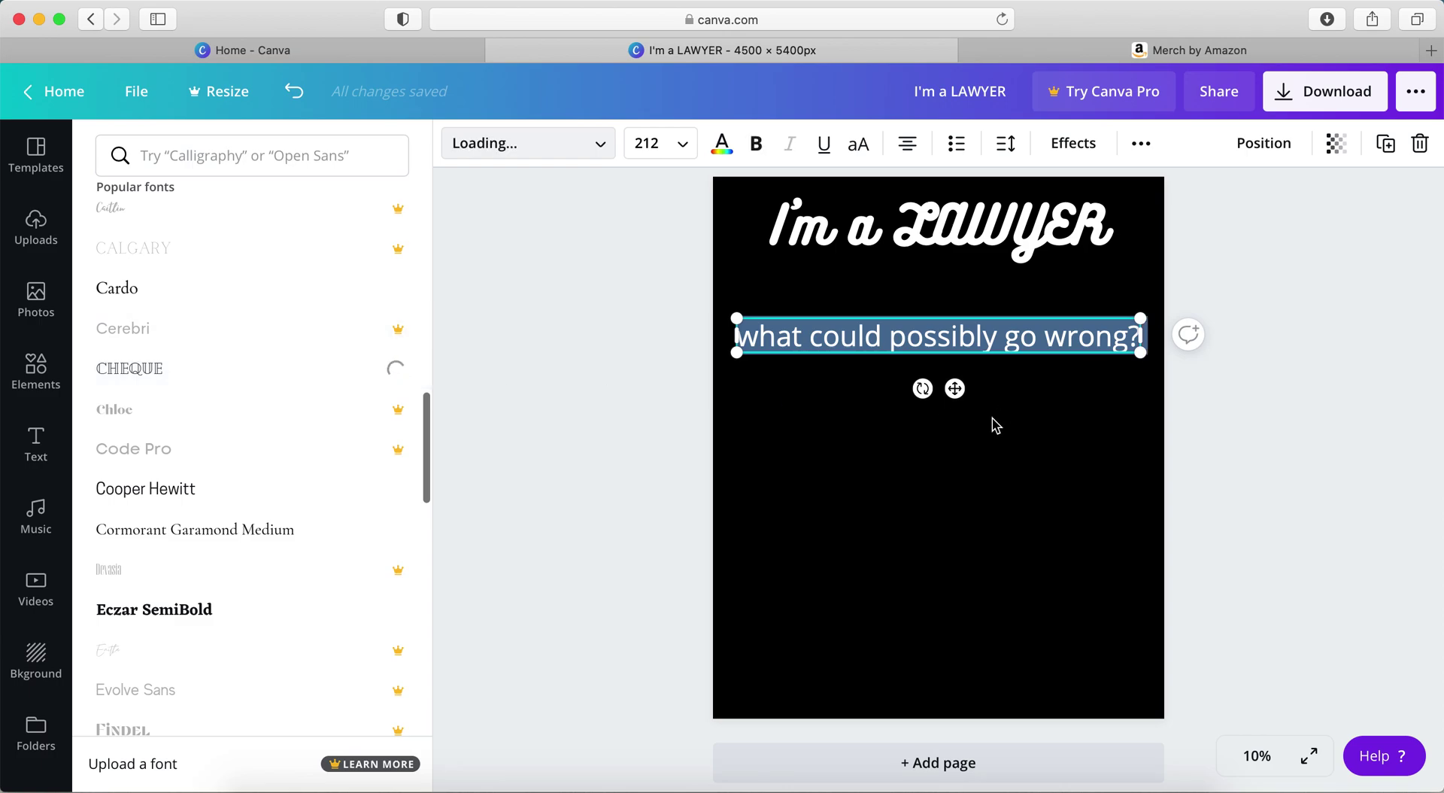
{"action": "left_click", "coordinate": [952, 524]}
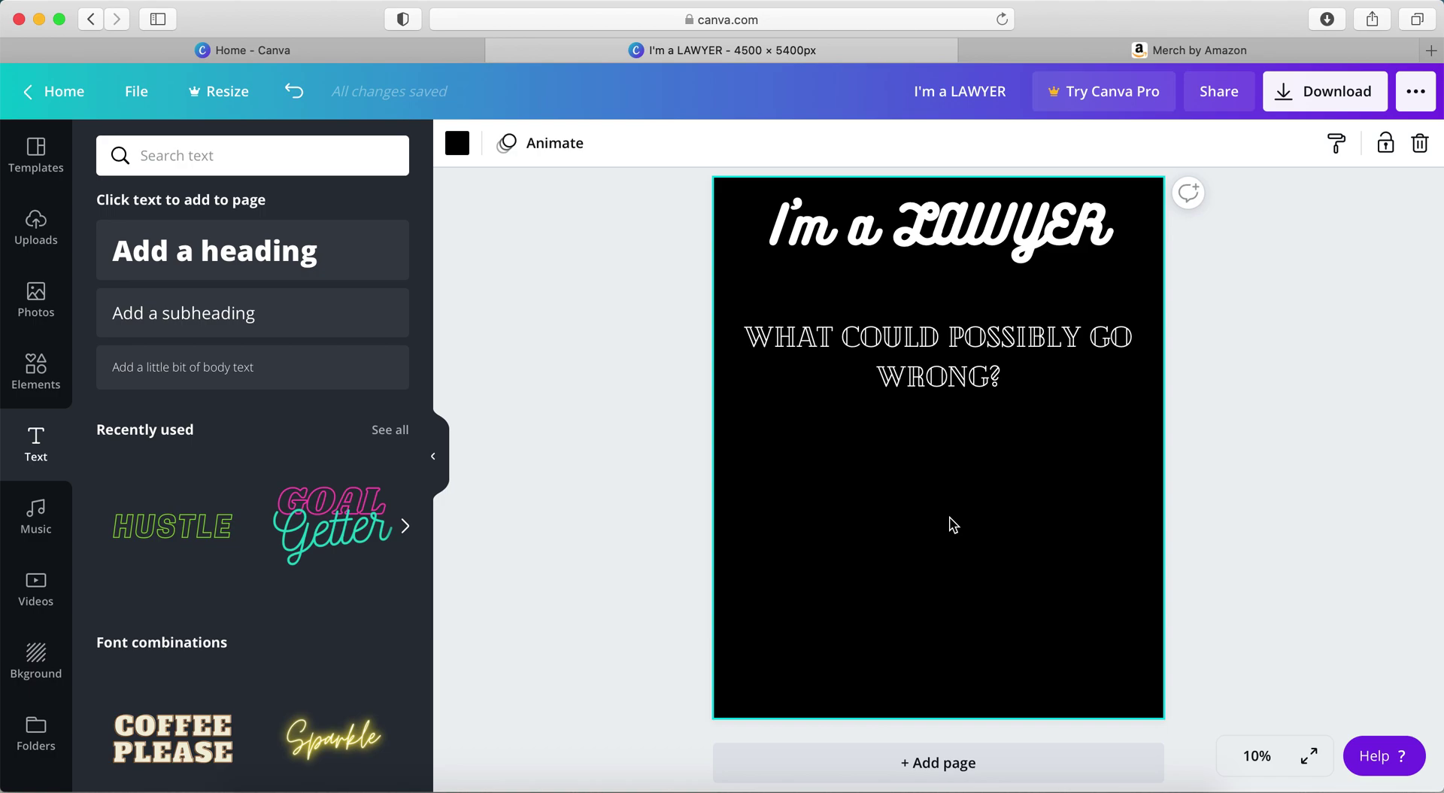
{"action": "left_click", "coordinate": [568, 417]}
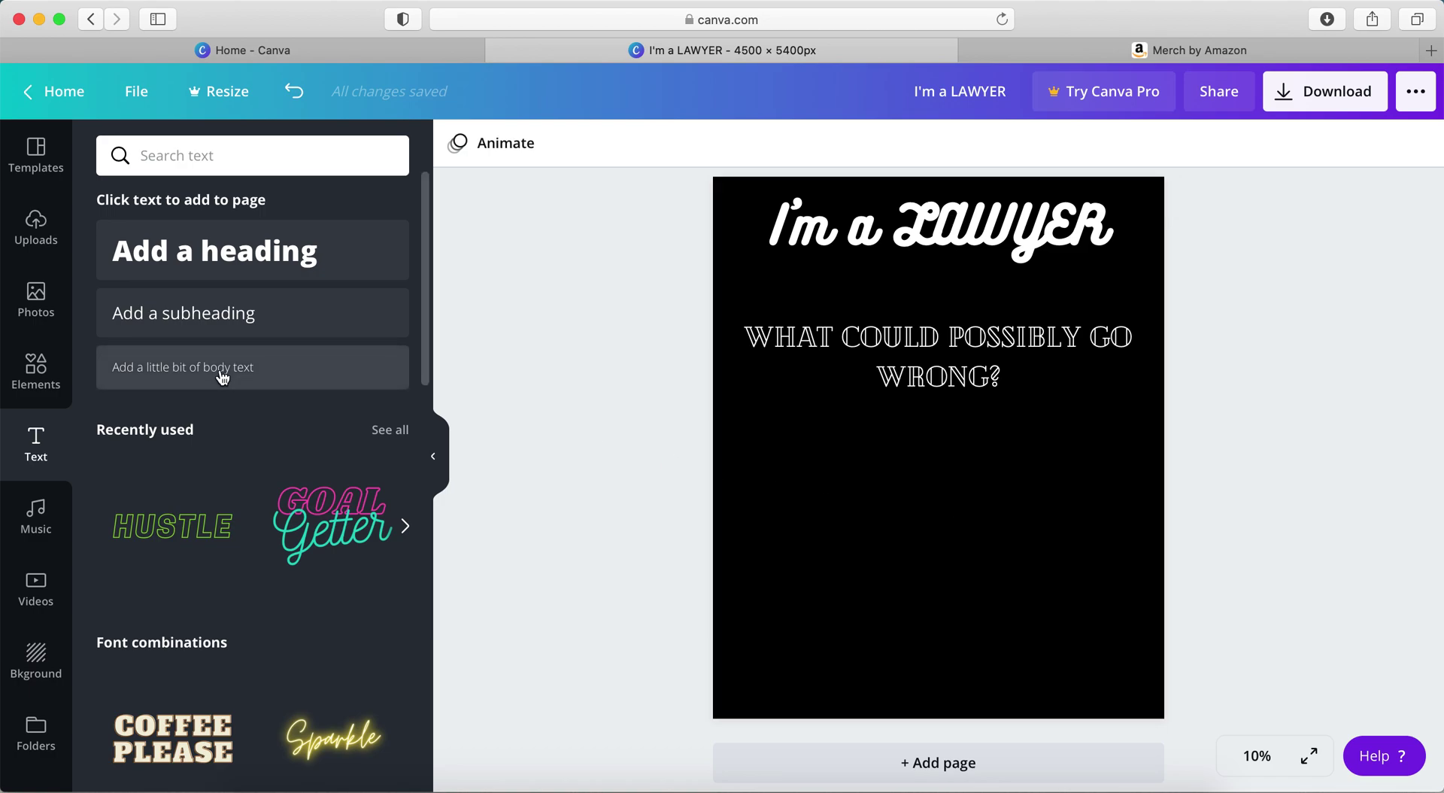
Search the graphic elements for "law" and add the free scales-in-laurel-wreath graphic to the page
{"action": "left_click", "coordinate": [14, 371]}
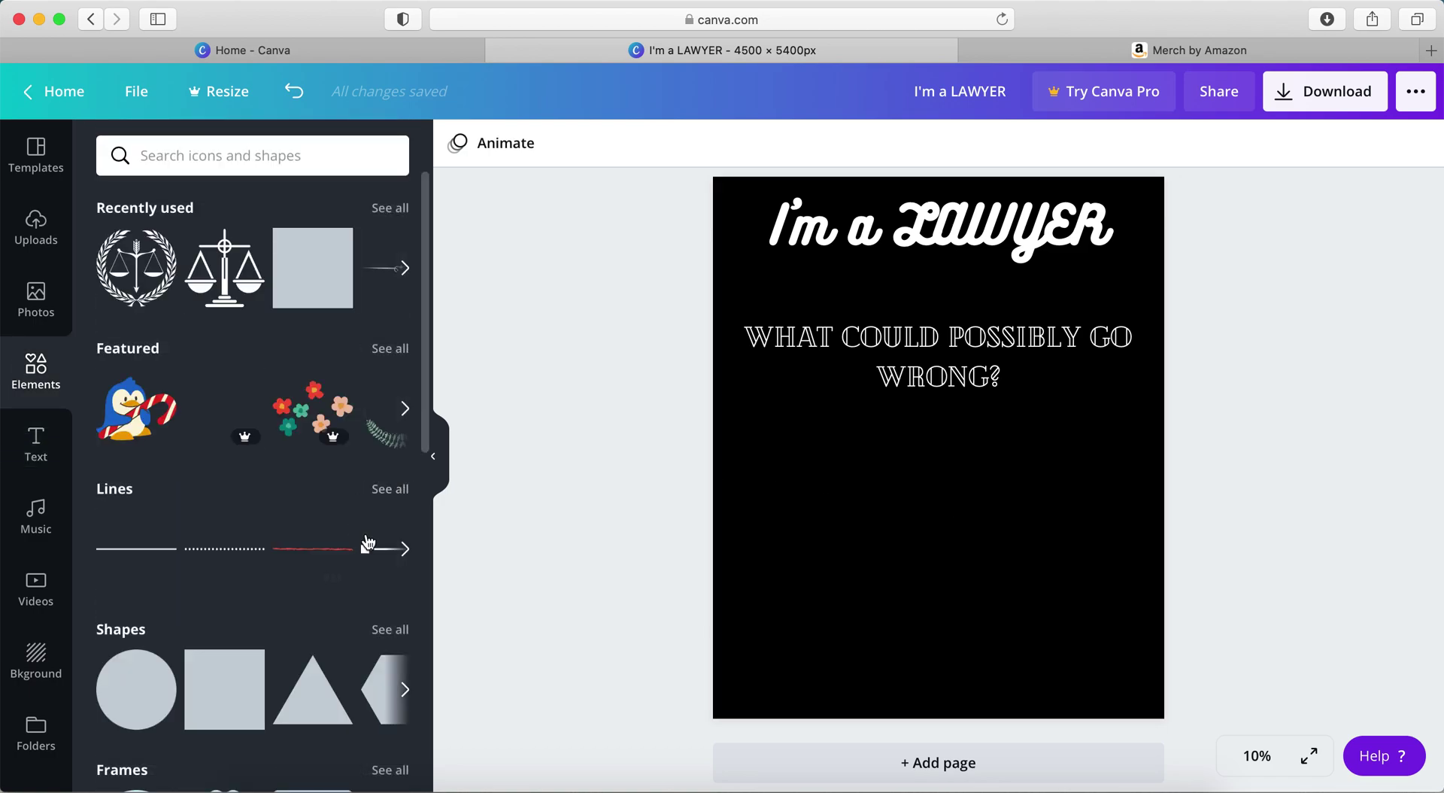
{"action": "left_click", "coordinate": [206, 154]}
{"action": "type", "text": "law"}
{"action": "key", "text": "Return"}
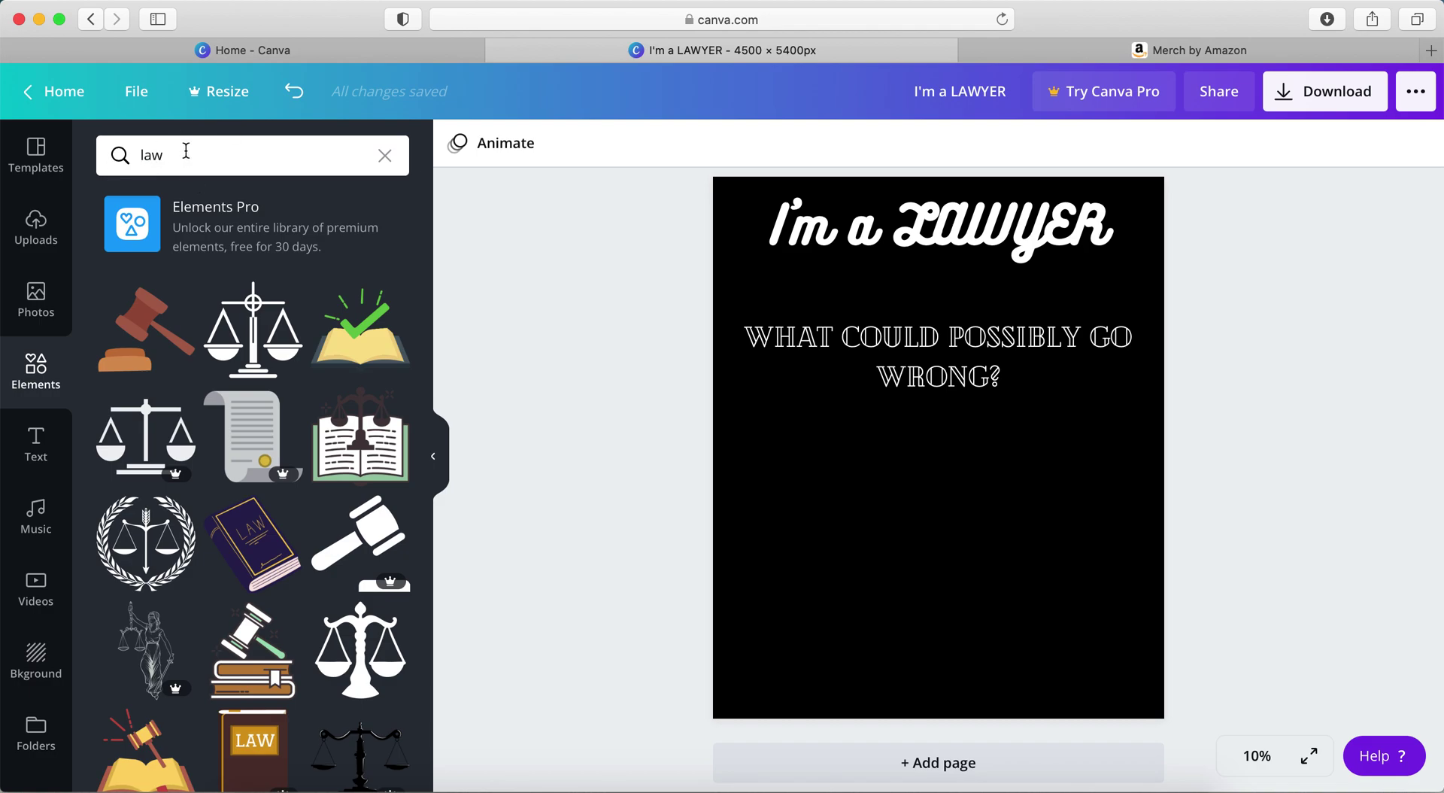
{"action": "scroll", "coordinate": [197, 380], "scroll_direction": "down", "scroll_amount": 3}
{"action": "scroll", "coordinate": [371, 364], "scroll_direction": "up", "scroll_amount": 3}
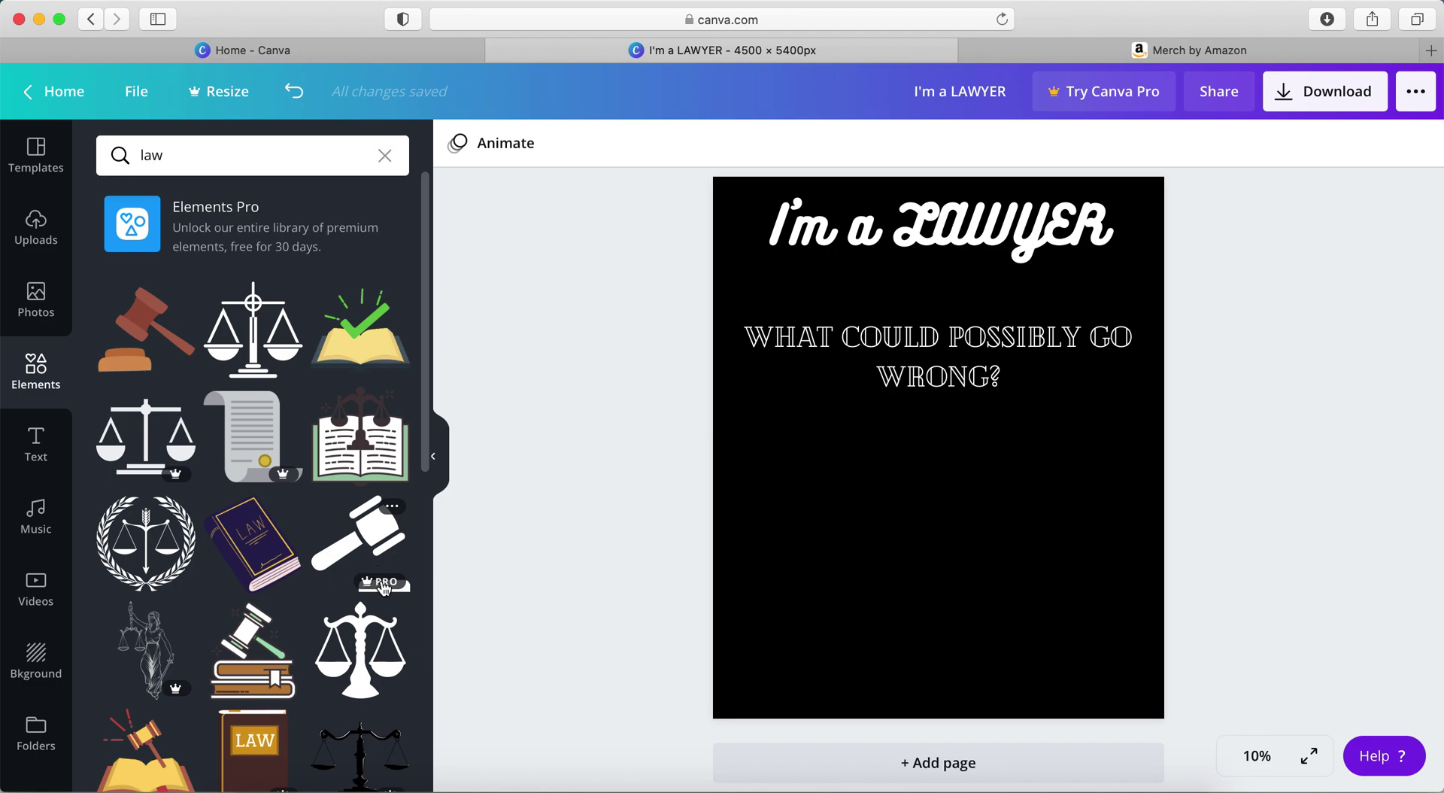
{"action": "left_click", "coordinate": [272, 350]}
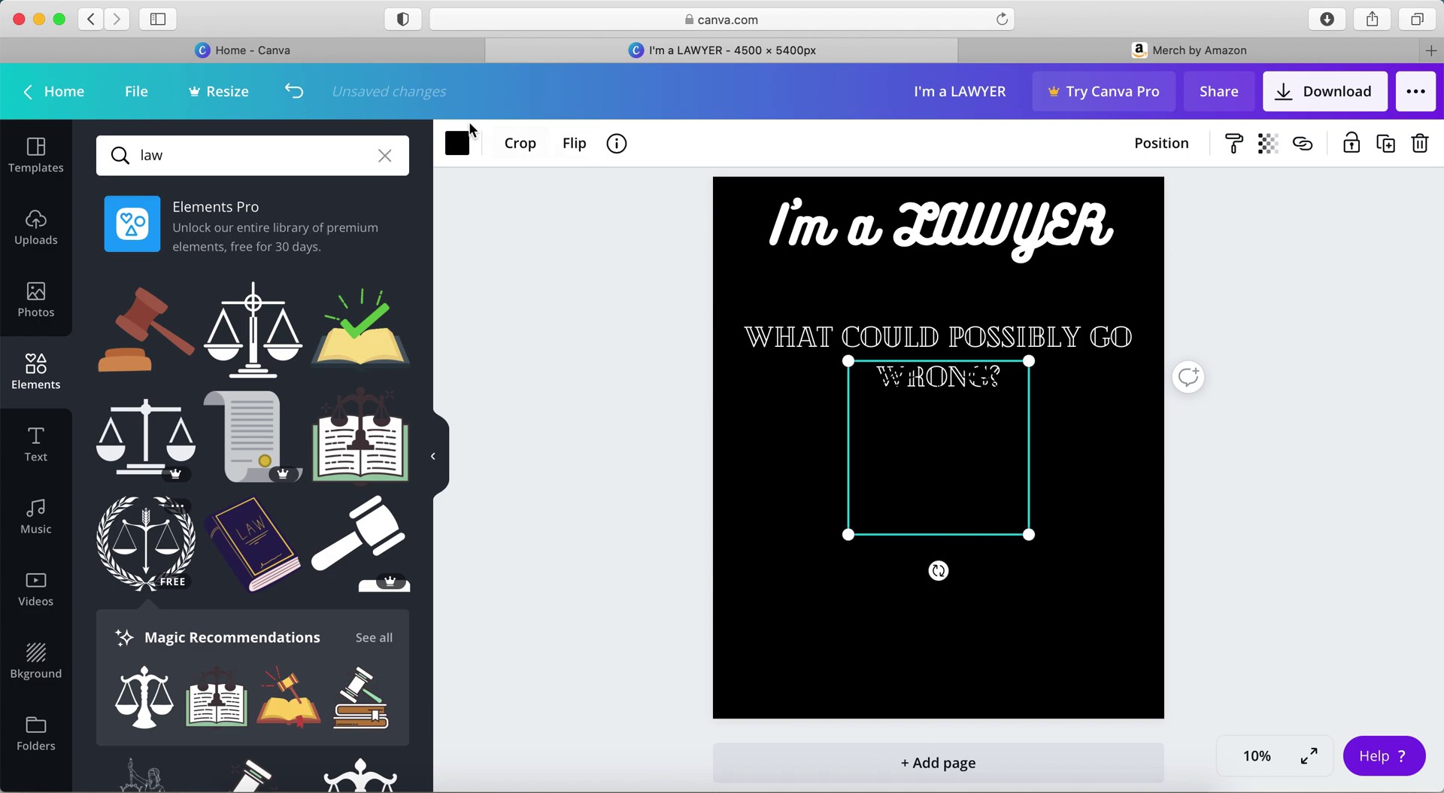
Recolor the laurel-wreath scales graphic white and move it down so it sits centered below the subheading
{"action": "left_click", "coordinate": [458, 142]}
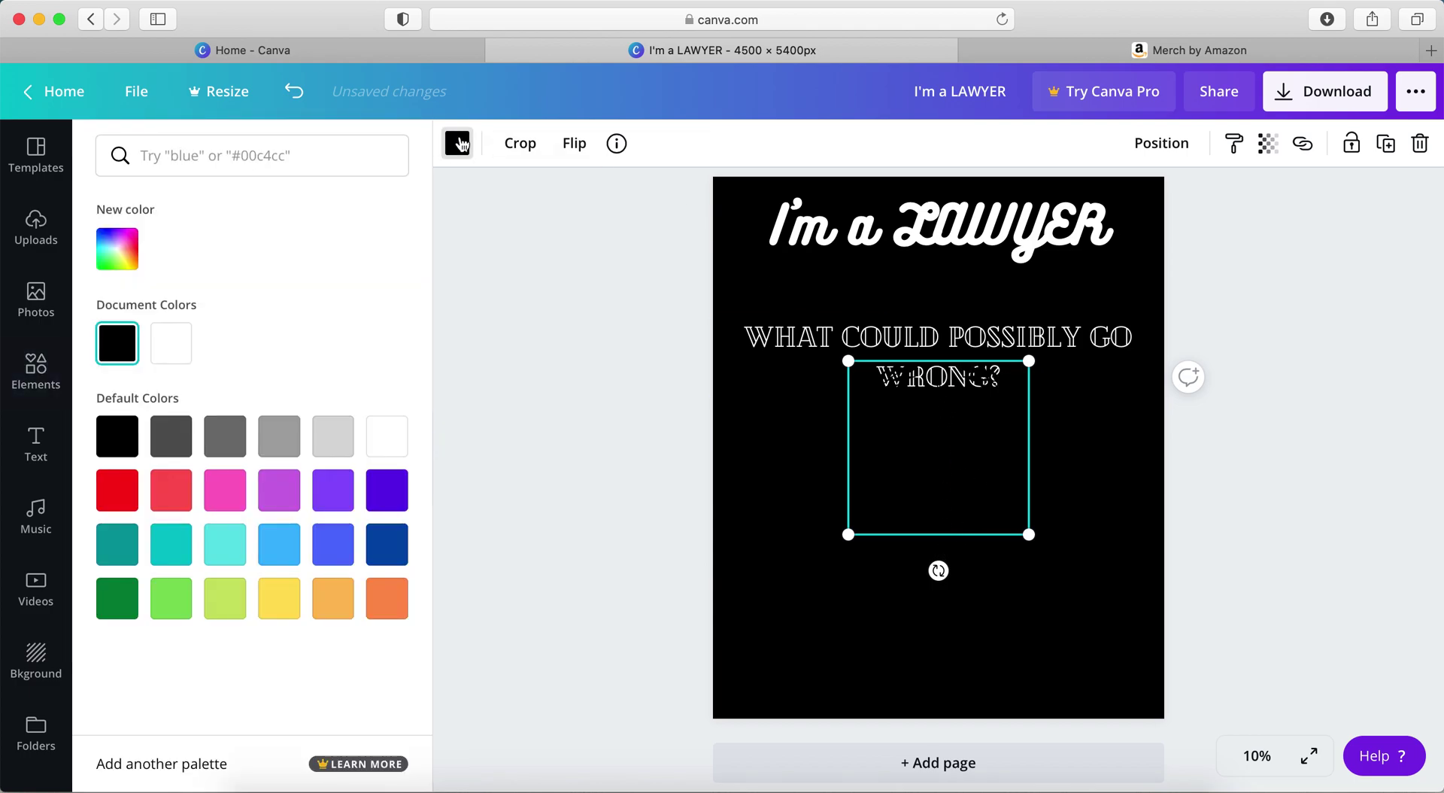
{"action": "left_click", "coordinate": [170, 365]}
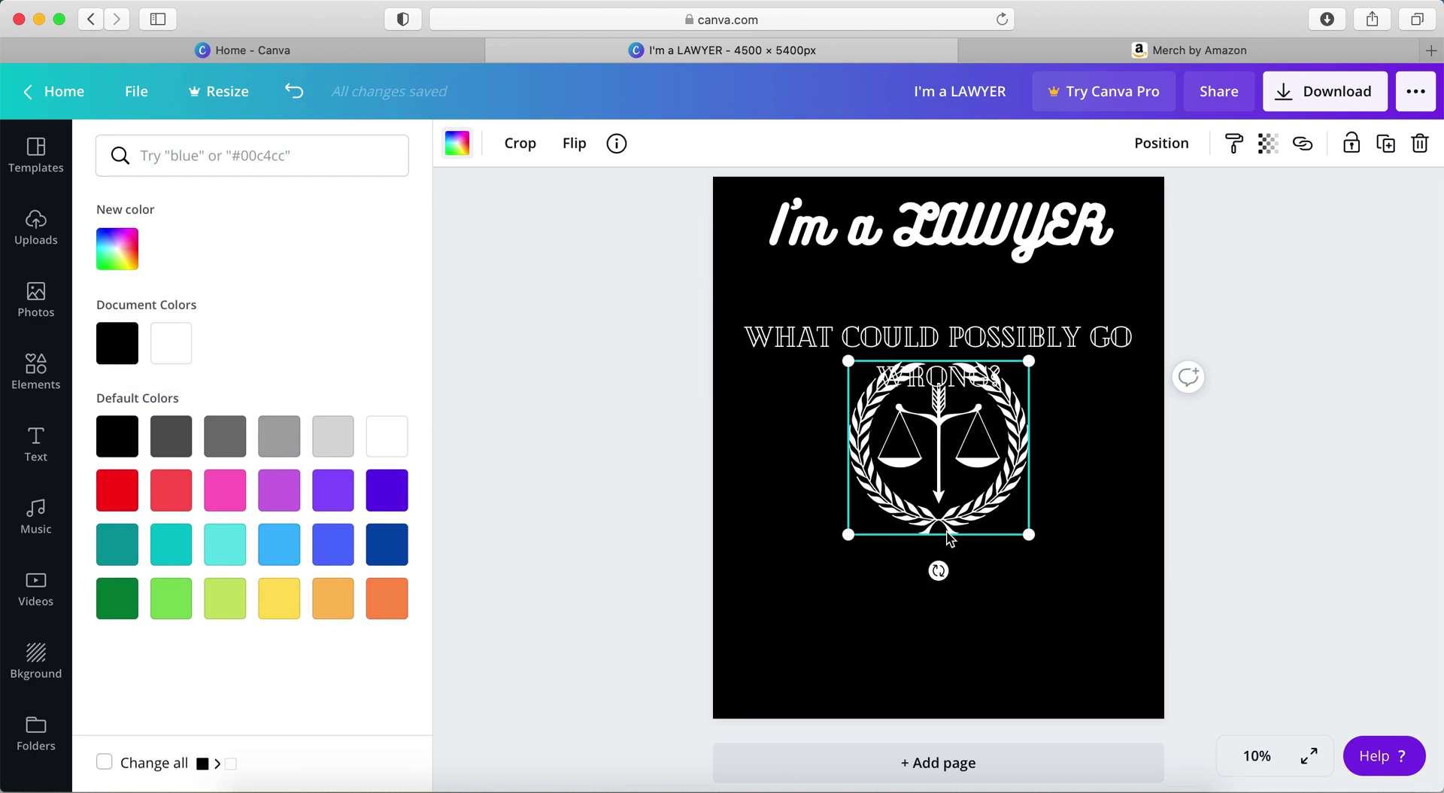
{"action": "left_click_drag", "start_coordinate": [947, 528], "coordinate": [947, 615]}
{"action": "key", "text": "Escape"}
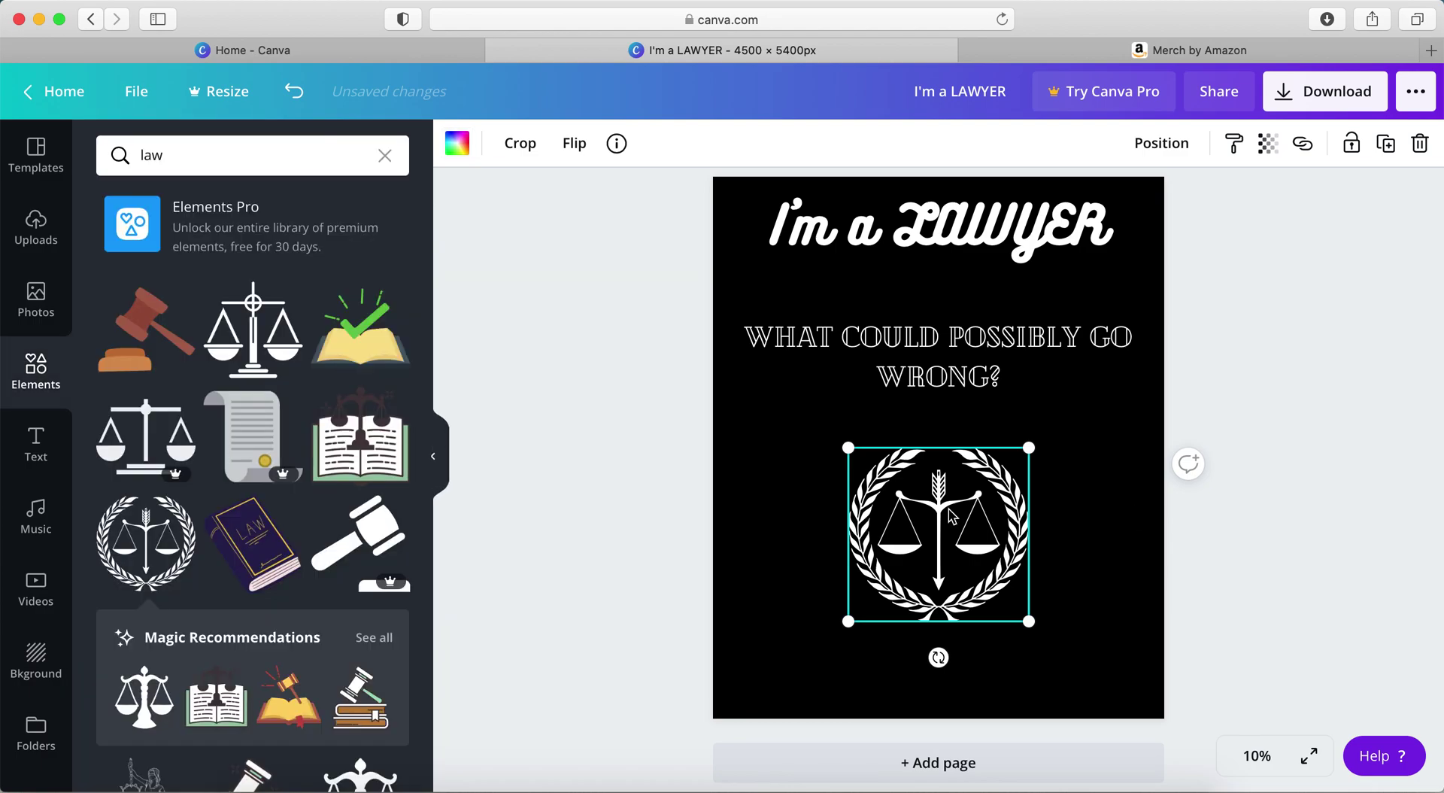
{"action": "key", "text": "Escape"}
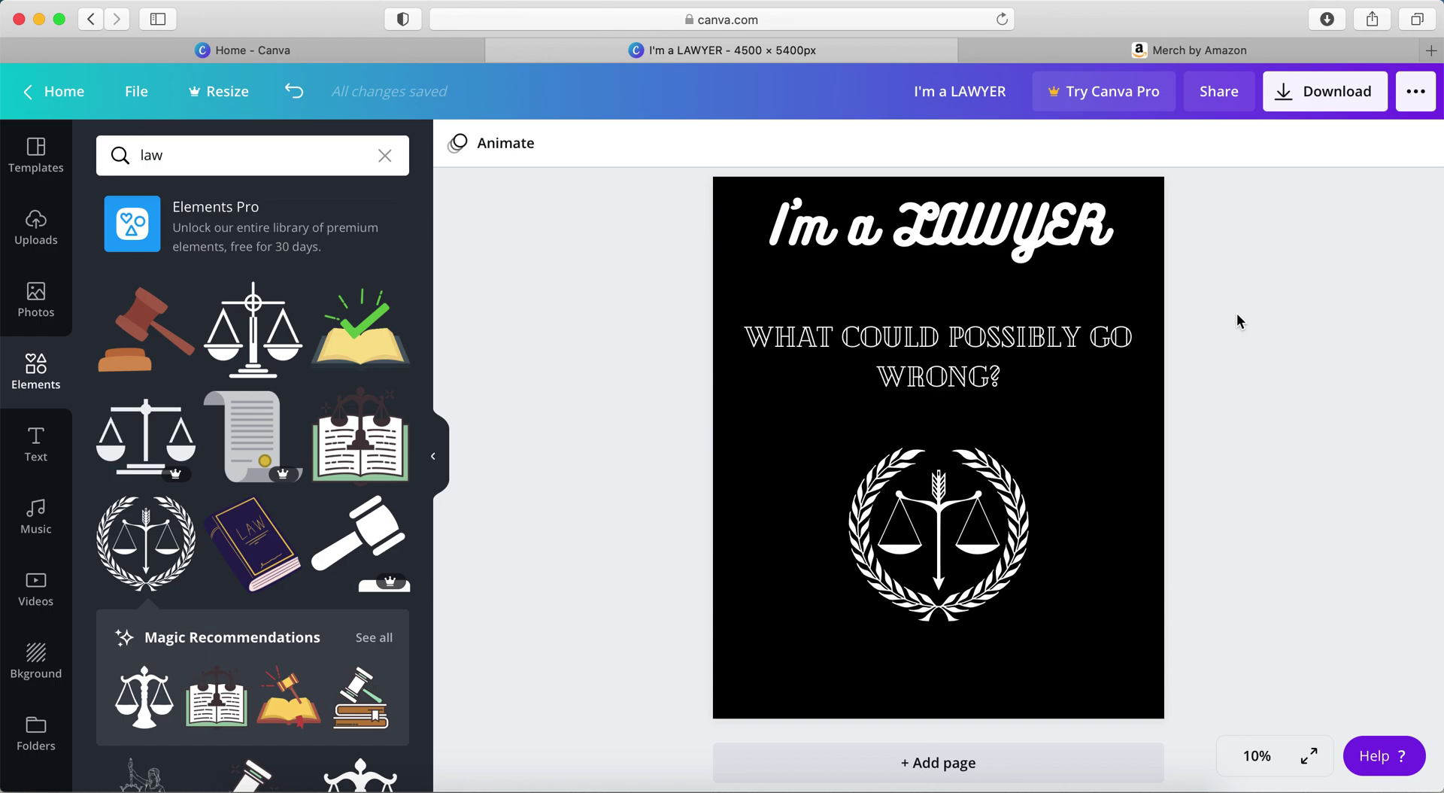
Change the font of the "I'm a LAWYER" heading to Allerta Stencil
{"action": "left_click", "coordinate": [444, 466]}
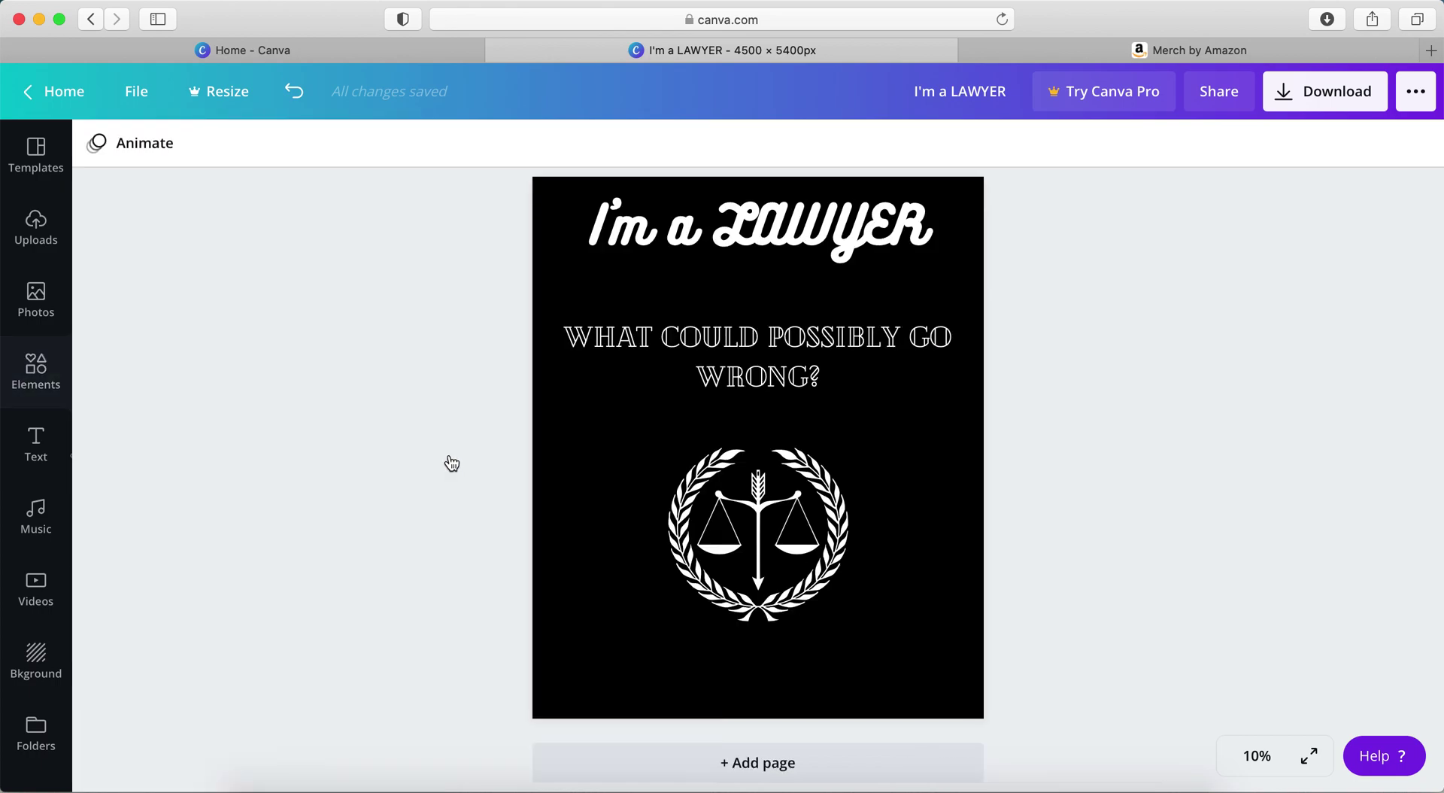
{"action": "left_click", "coordinate": [777, 218]}
{"action": "double_click", "coordinate": [687, 226]}
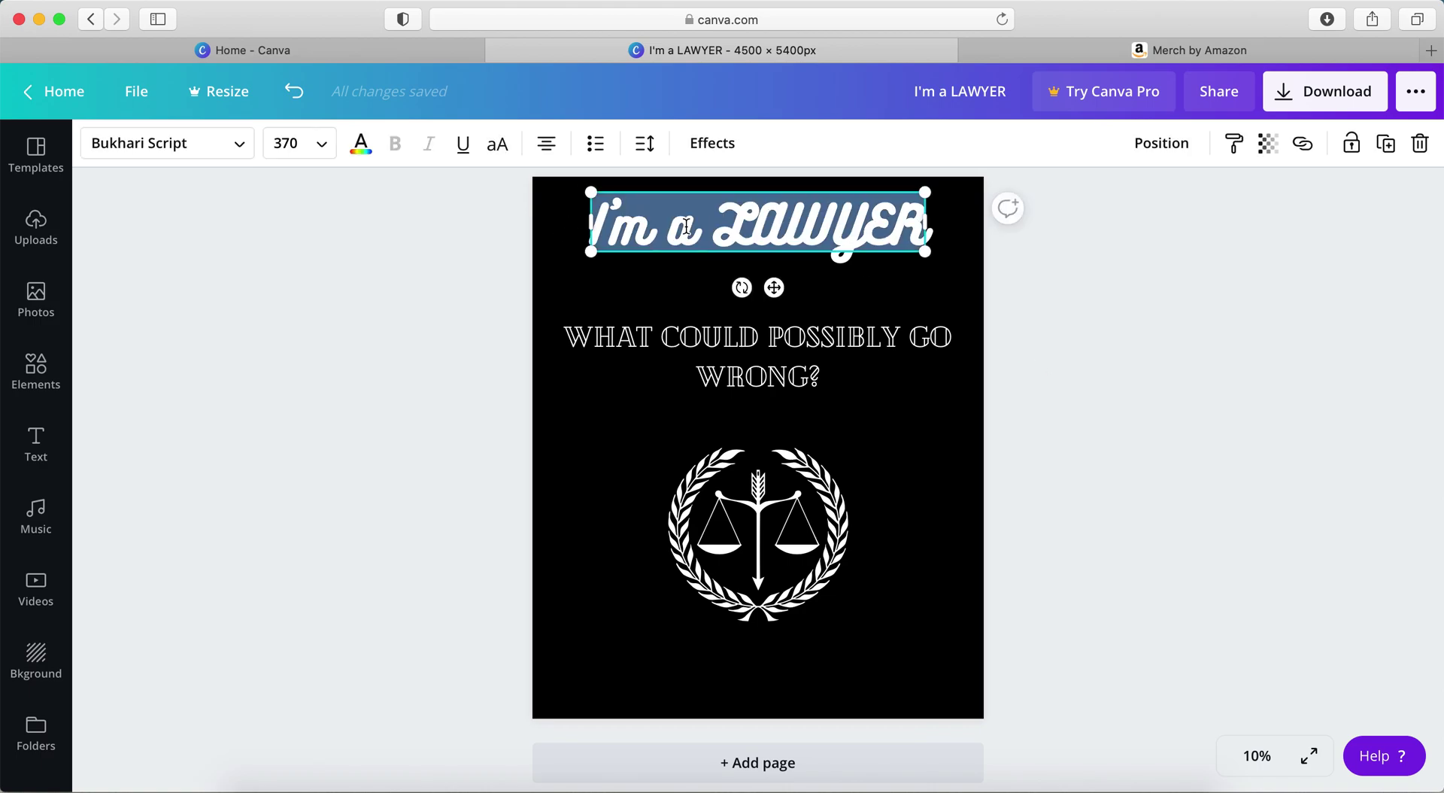
{"action": "left_click", "coordinate": [177, 142]}
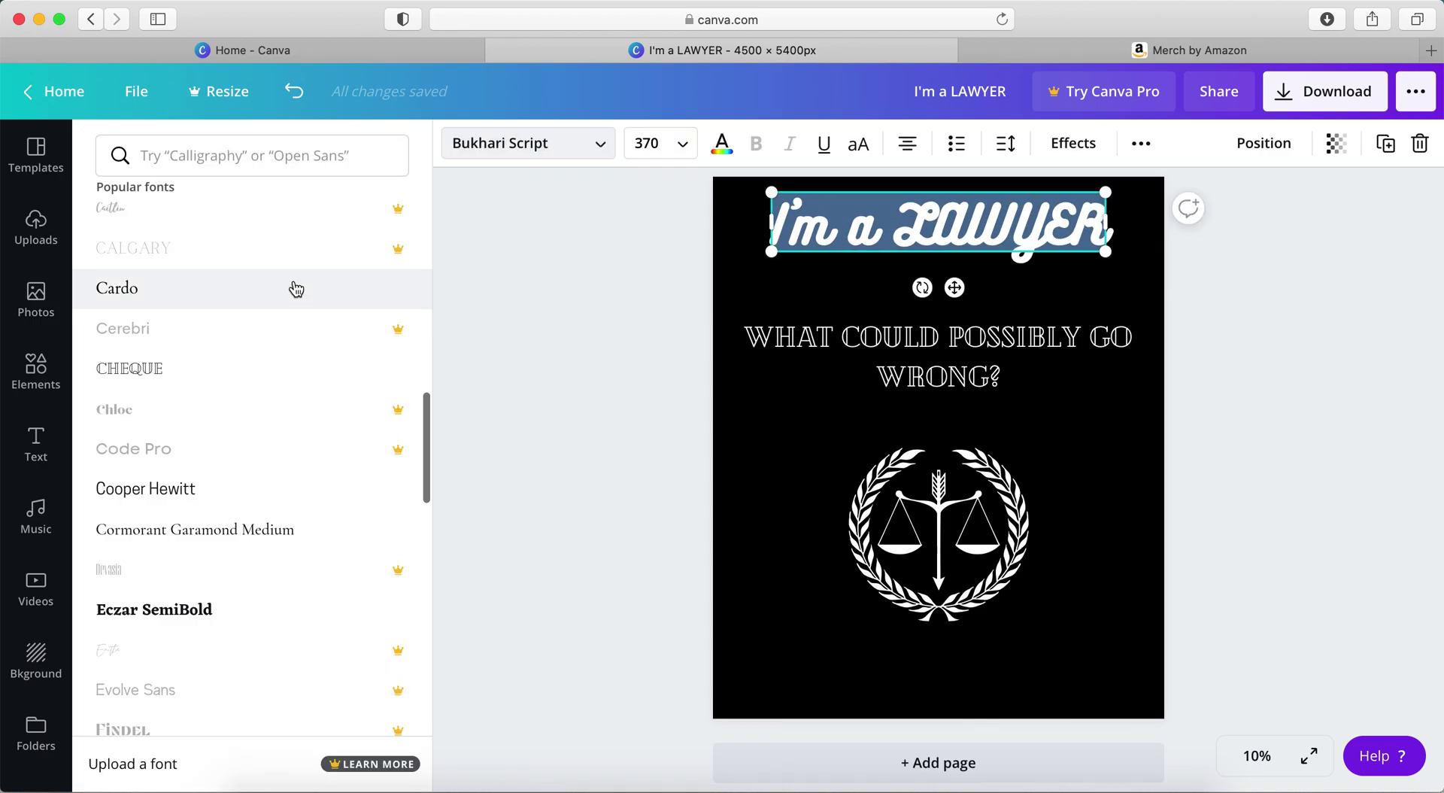
{"action": "scroll", "coordinate": [197, 369], "scroll_direction": "up", "scroll_amount": 10}
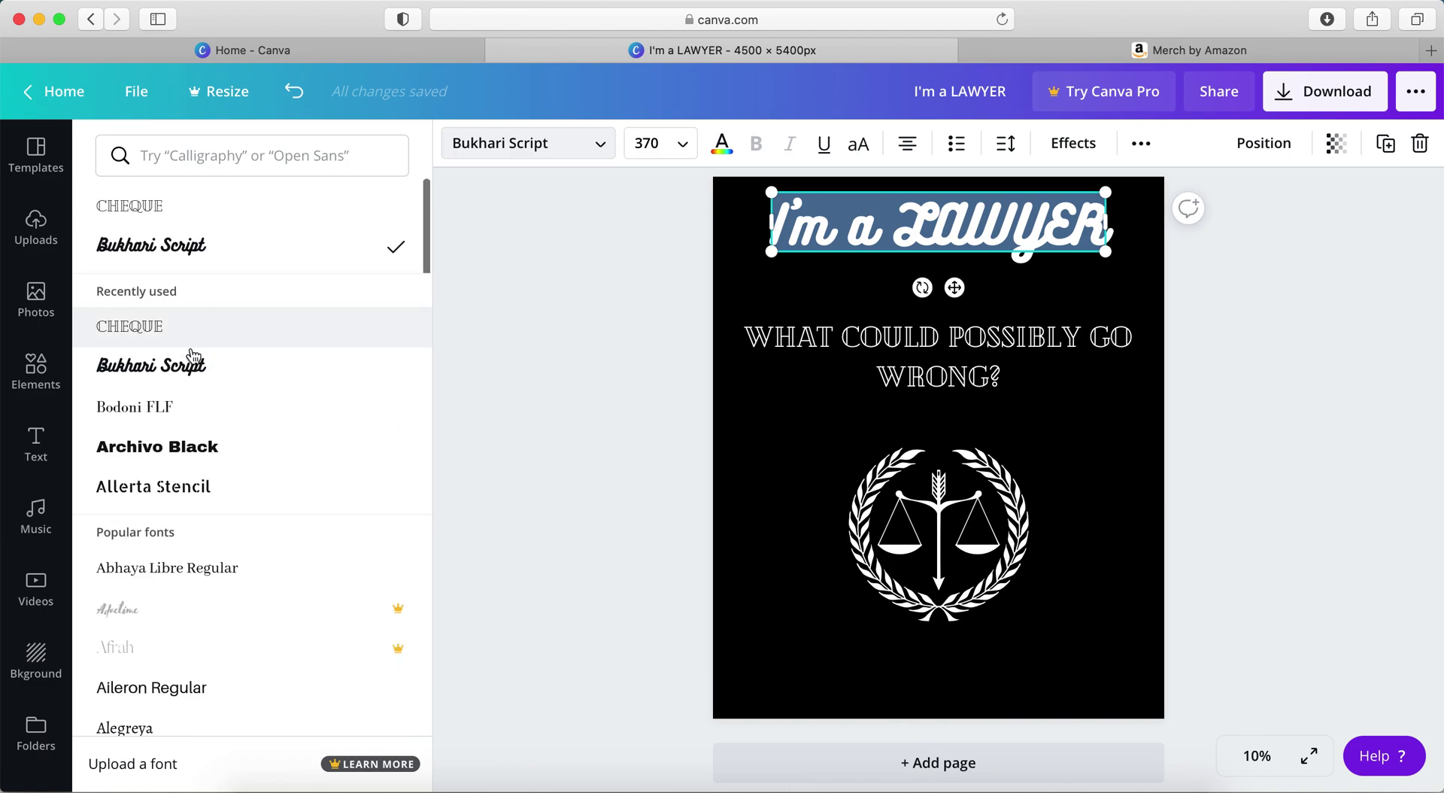
{"action": "left_click", "coordinate": [190, 489]}
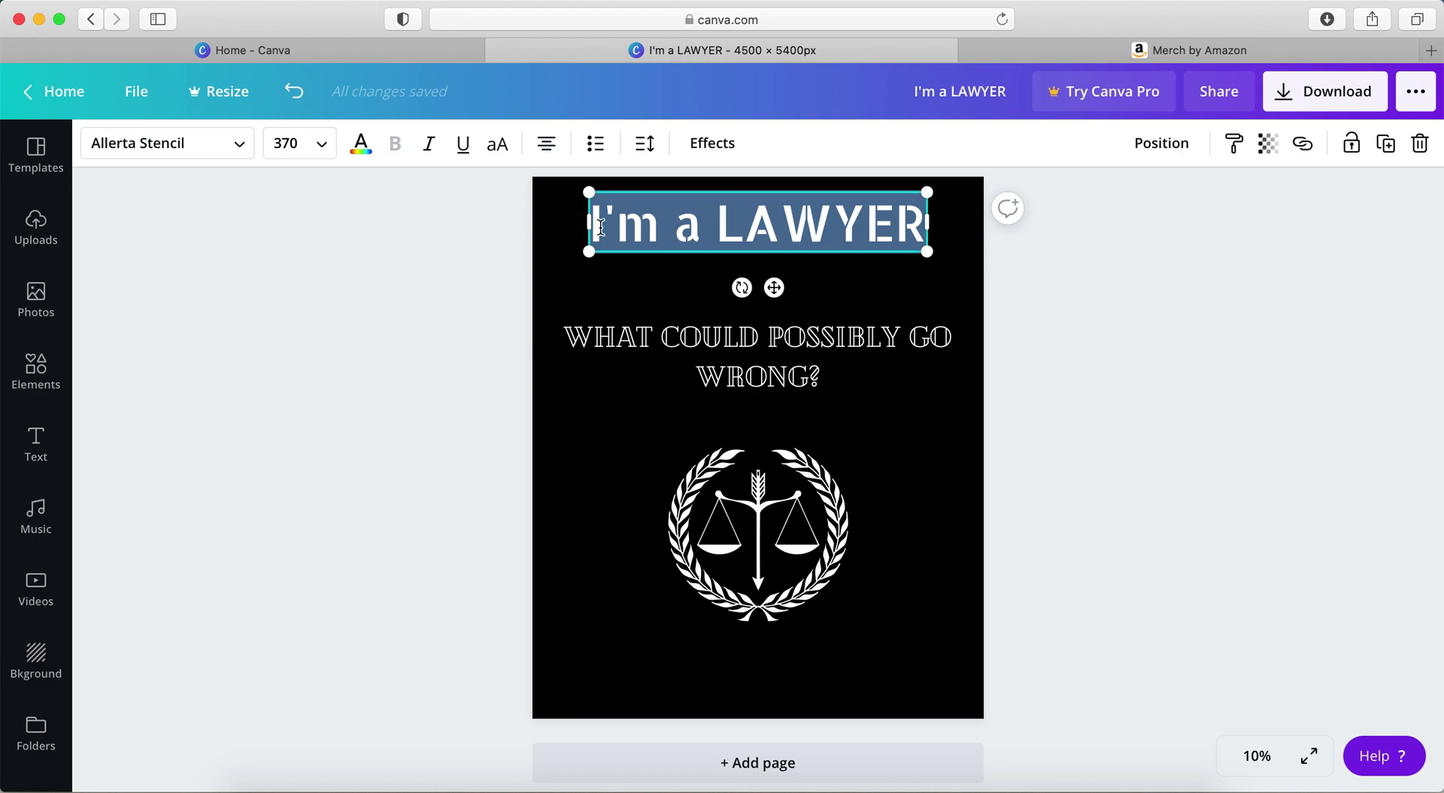
{"action": "left_click", "coordinate": [346, 355]}
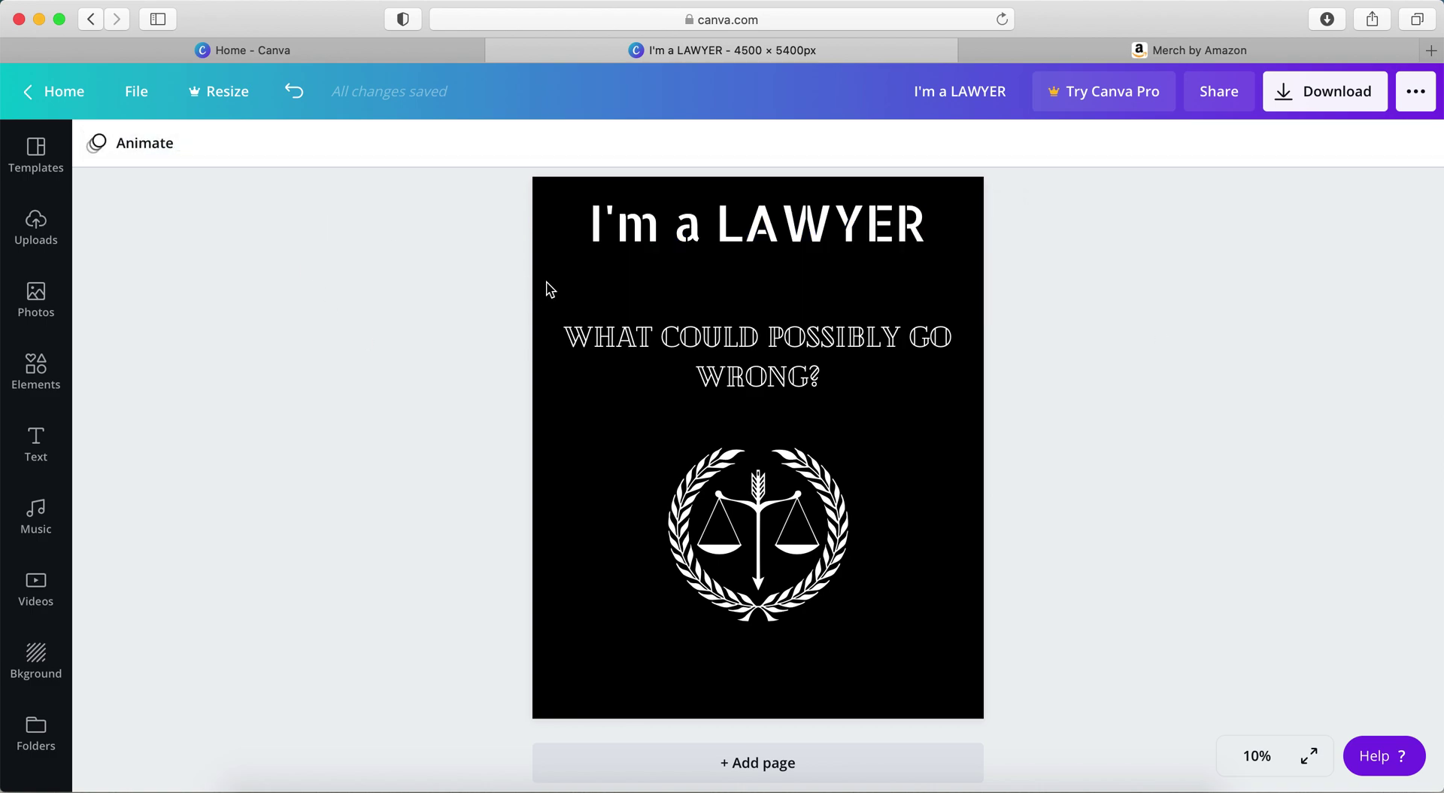